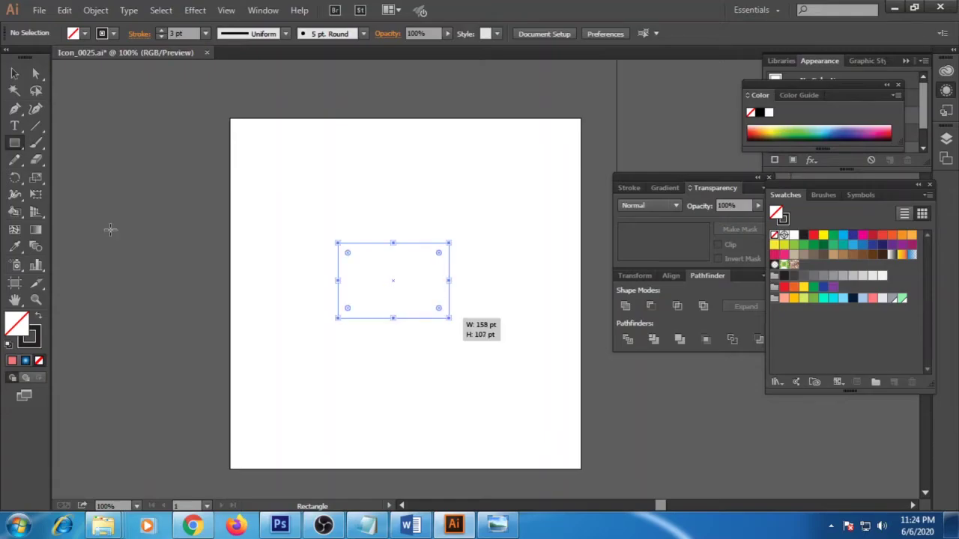
Set the rectangle's stroke weight to 5 pt.
left_click(205, 33)
left_click(227, 152)
key("v")
left_click(475, 212)
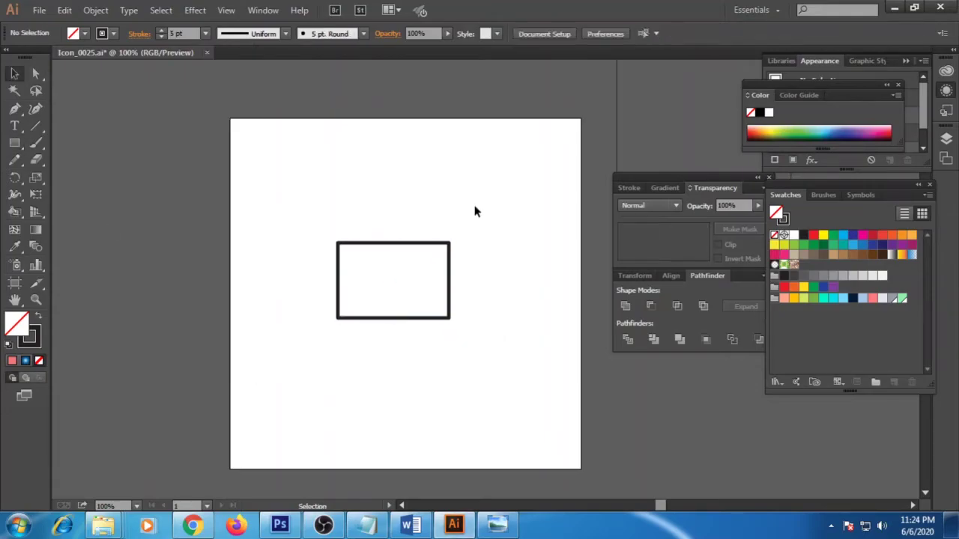
Widen the rectangle to the right.
key("ctrl+plus")
left_click(413, 247)
left_click_drag(412, 280, 458, 282)
left_click(525, 285)
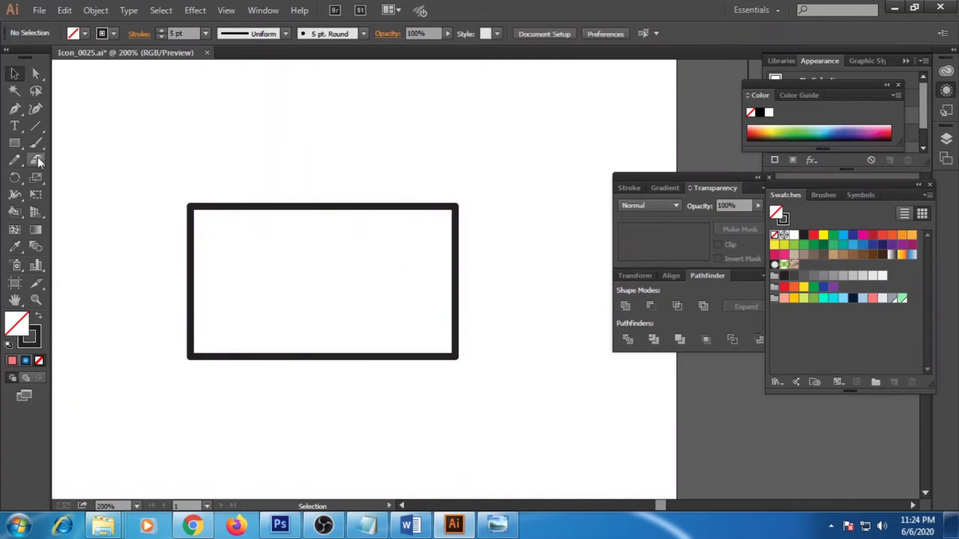
Delete the rectangle's top edge, leaving an open U-shaped tub.
left_click(332, 205)
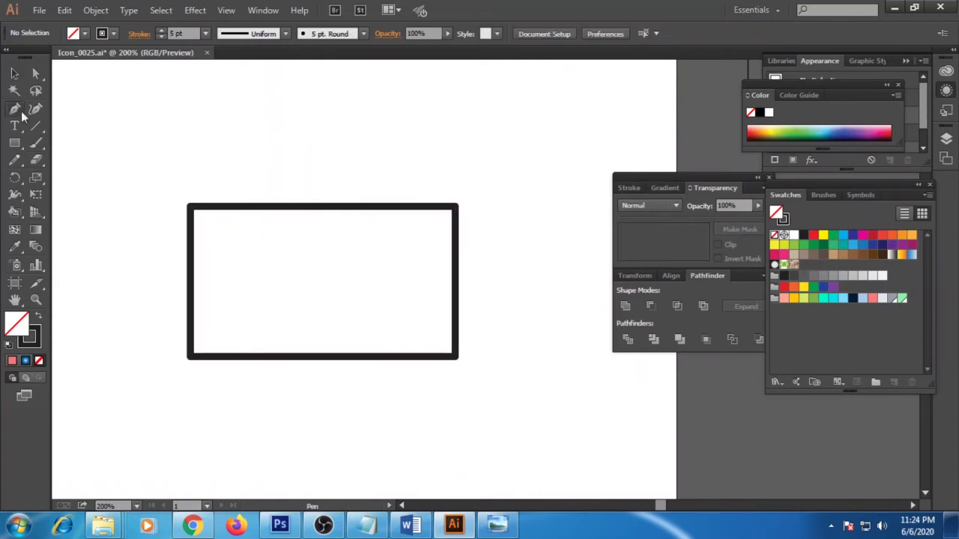
left_click(337, 207)
key("Delete")
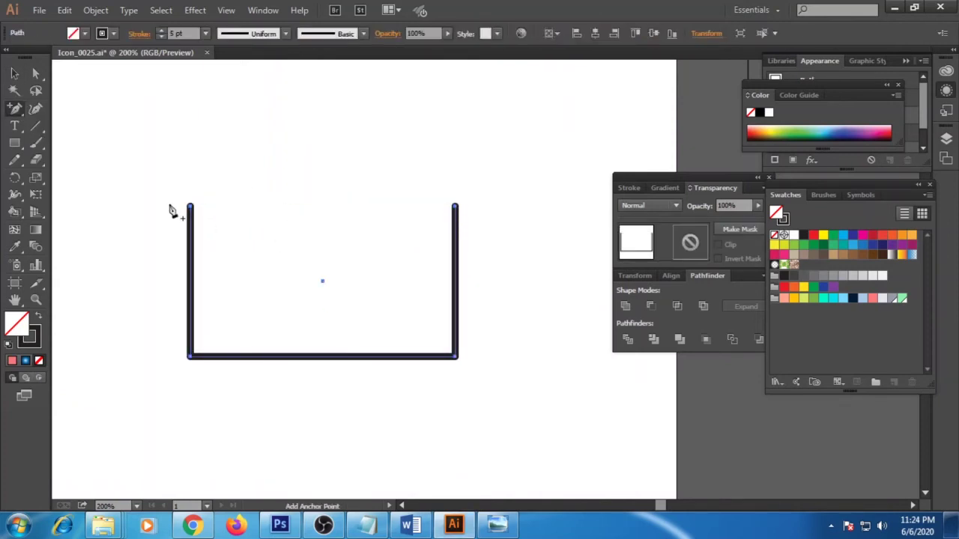
left_click(175, 210)
key("Return")
Draw a longer horizontal rim line across the top of the U.
left_click(173, 207)
left_click(482, 206)
key("v")
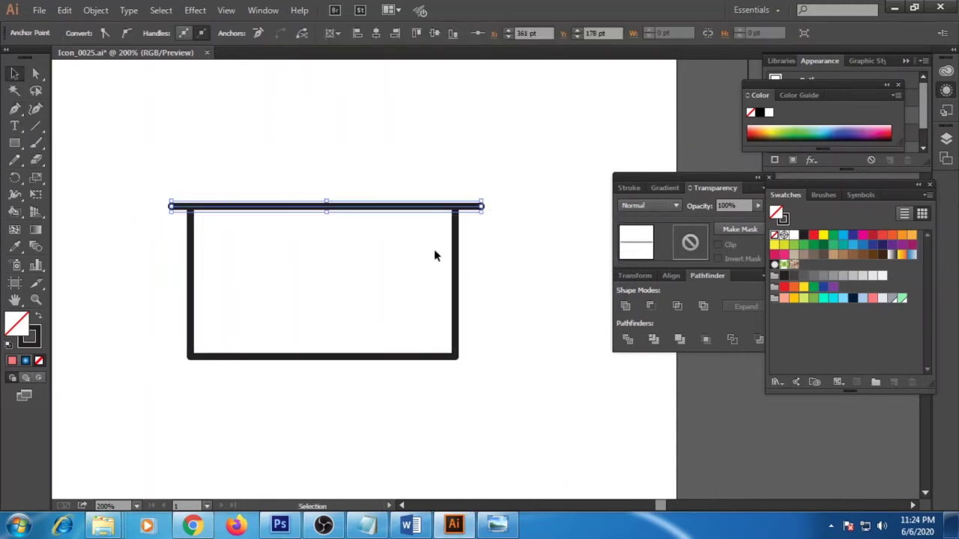
left_click_drag(419, 244, 284, 353)
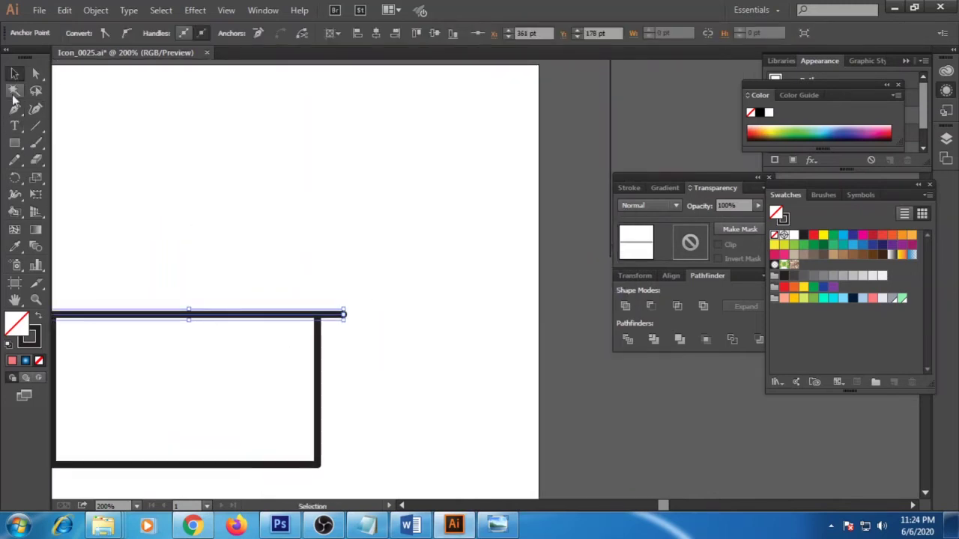
Draw a tall rectangle, open its bottom-left corner into a hook, and set it on the rim's right end.
left_click(14, 143)
mouse_move(250, 124)
left_mouse_down()
mouse_move(323, 277)
mouse_move(313, 299)
left_mouse_up()
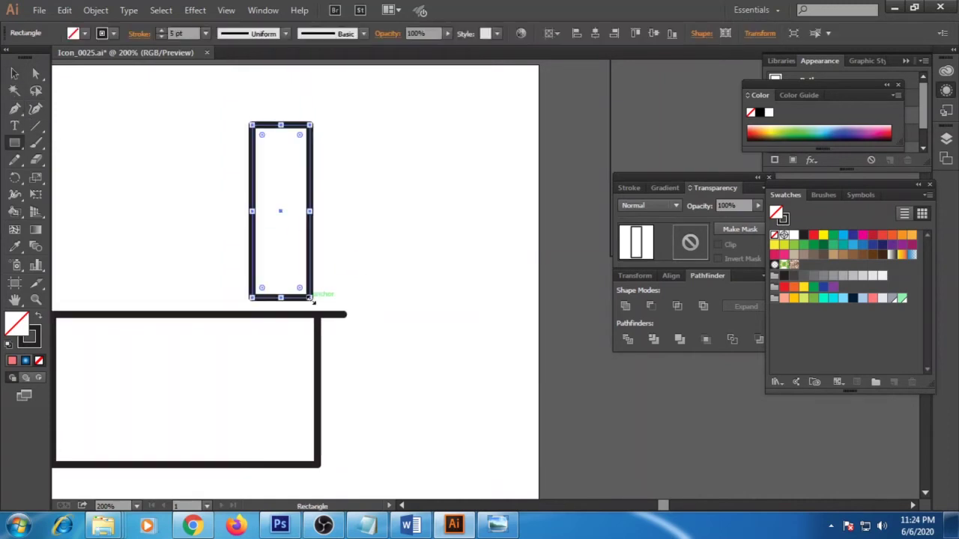
left_click(14, 108)
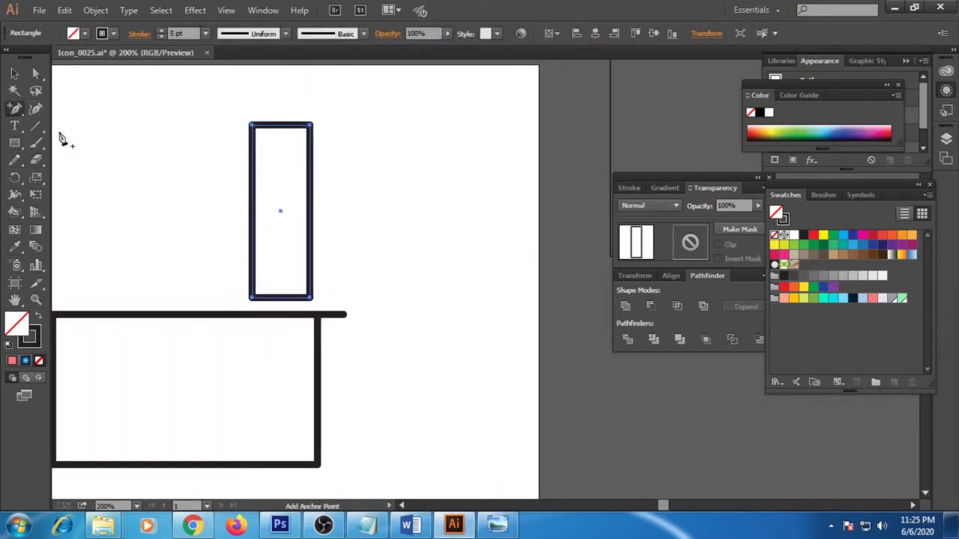
left_click(252, 149)
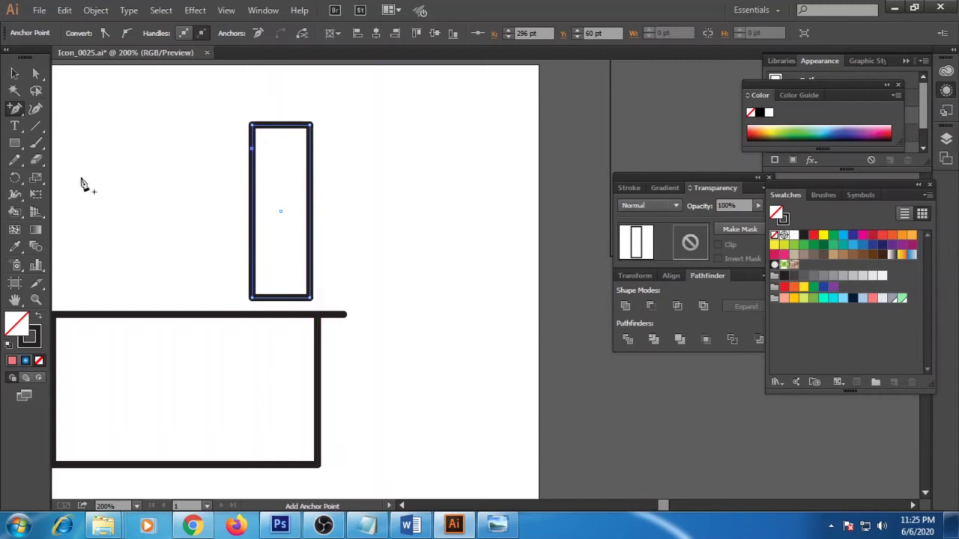
left_click(252, 298)
key("Delete")
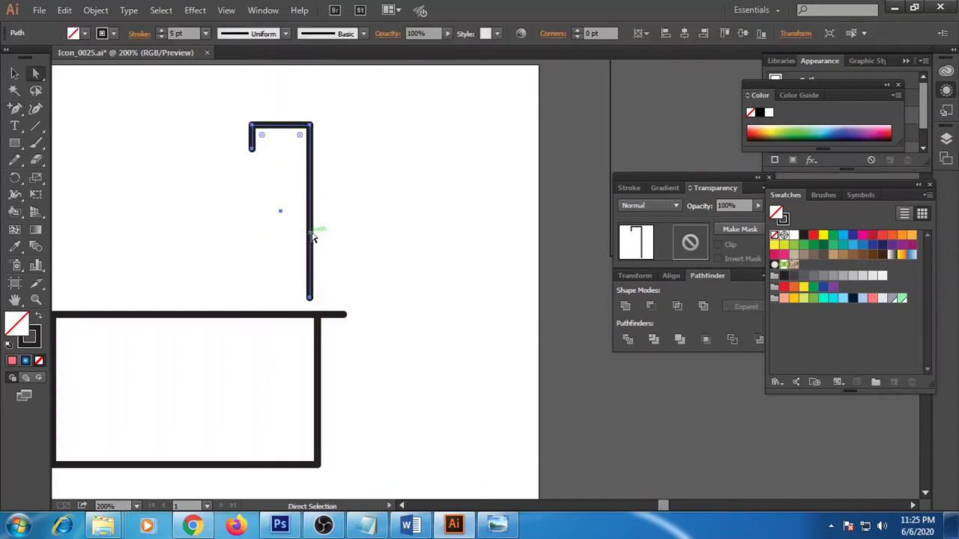
mouse_move(314, 238)
left_mouse_down()
mouse_move(353, 257)
mouse_move(496, 253)
left_mouse_up()
left_click(389, 250)
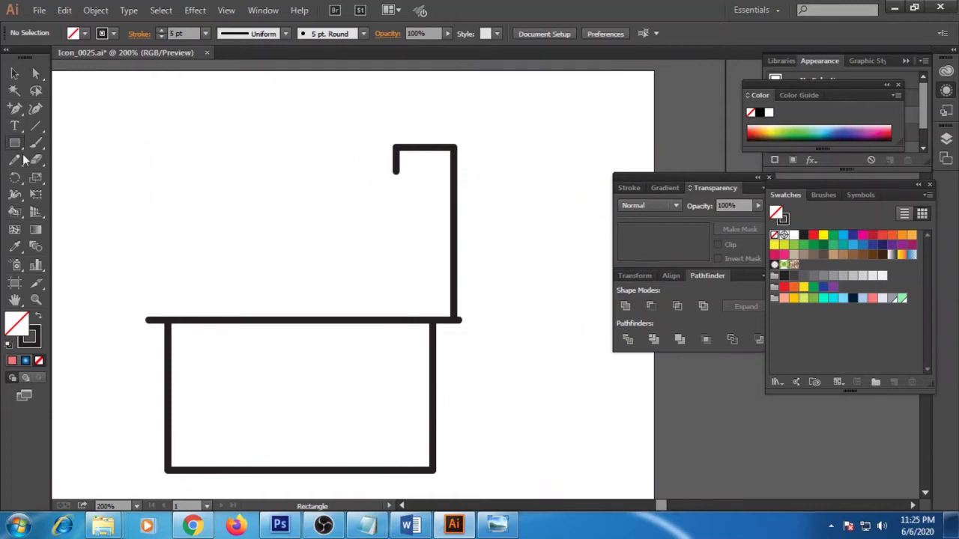
Duplicate the tub outline, flip it 180° and shrink it into a bracket under the pipe's hook.
left_click_drag(426, 385, 364, 257)
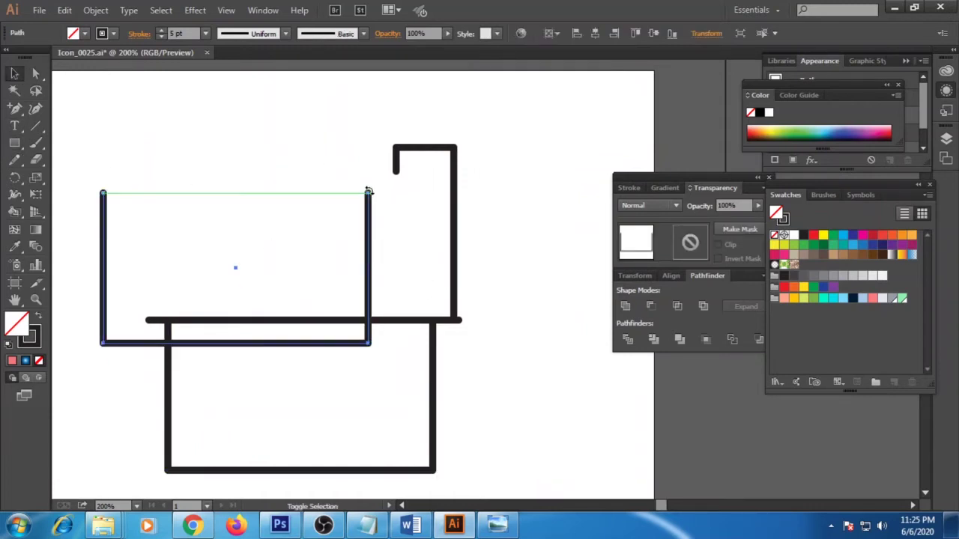
left_click_drag(167, 279, 167, 280)
mouse_move(368, 338)
left_mouse_down()
mouse_move(181, 222)
mouse_move(422, 203)
mouse_move(349, 205)
left_mouse_up()
left_click(285, 164)
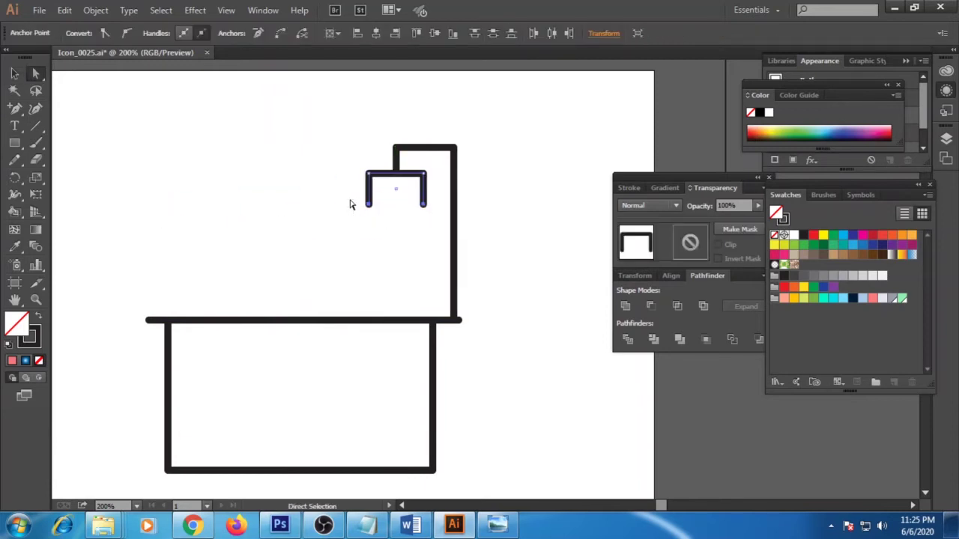
left_click(382, 262)
left_click_drag(341, 263, 365, 213)
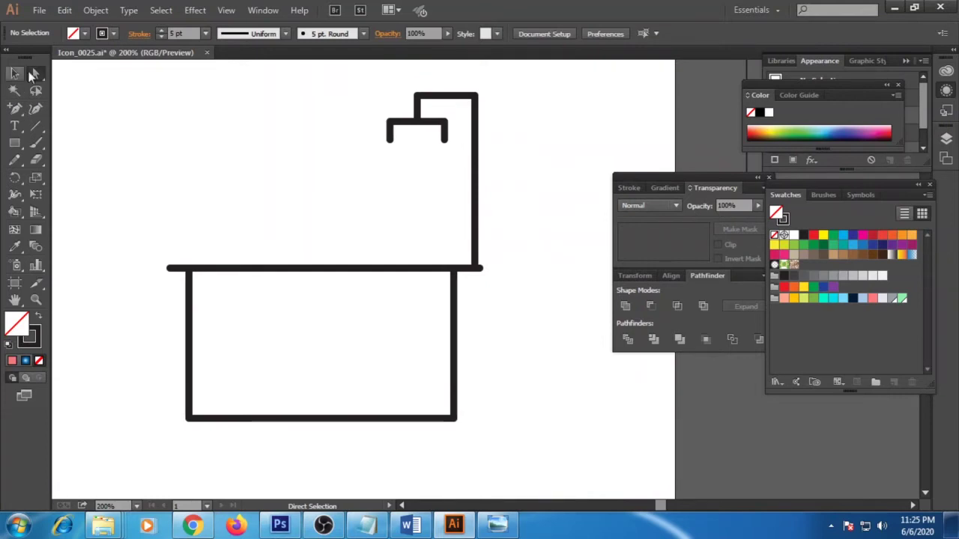
Round the tub's bottom corners with the live corner widgets.
left_click(33, 73)
left_click_drag(124, 377, 524, 439)
left_click_drag(442, 404, 385, 349)
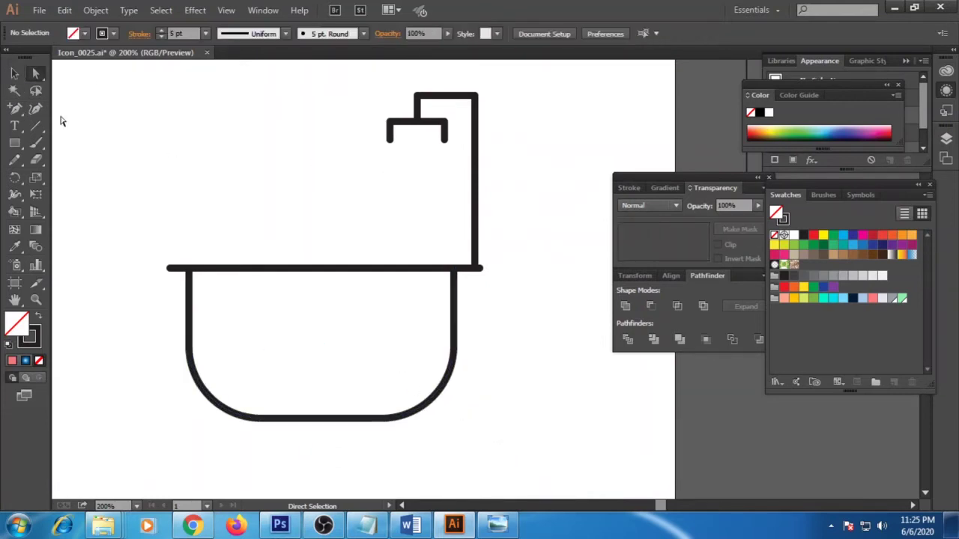
Round the bracket's top corners into a dome and curve the pipe's top corners.
left_click(390, 129)
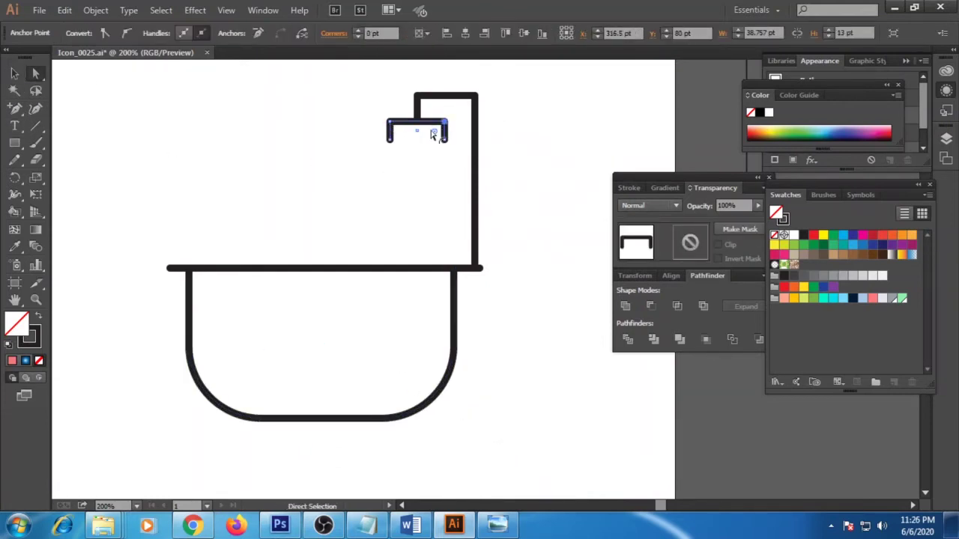
left_click_drag(437, 131, 428, 143)
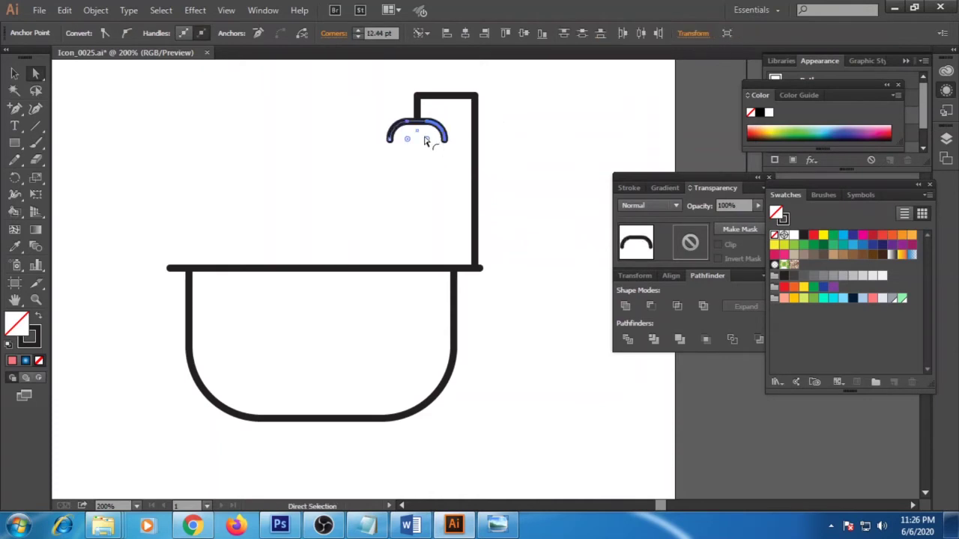
left_click(441, 106)
mouse_move(420, 97)
left_mouse_down()
mouse_move(488, 94)
mouse_move(458, 142)
left_mouse_up()
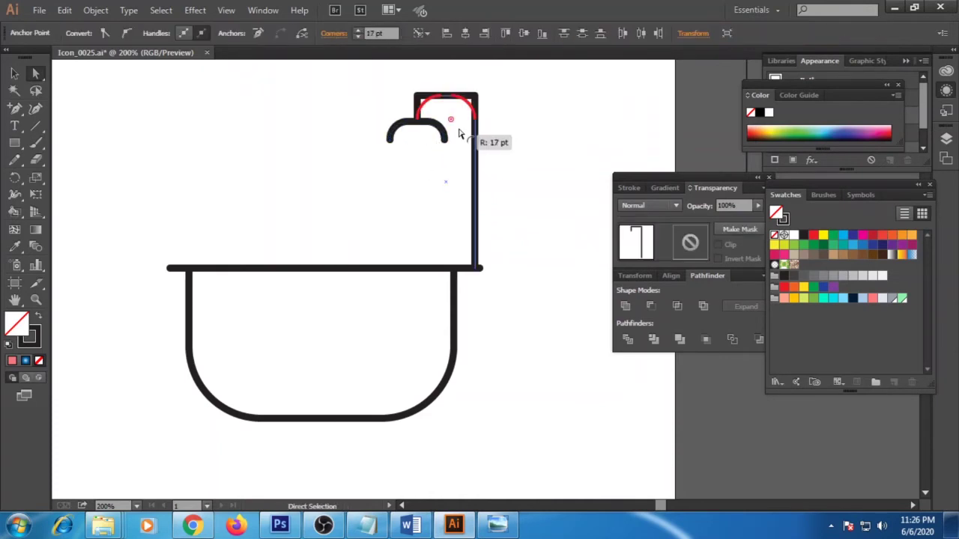
left_click(464, 150)
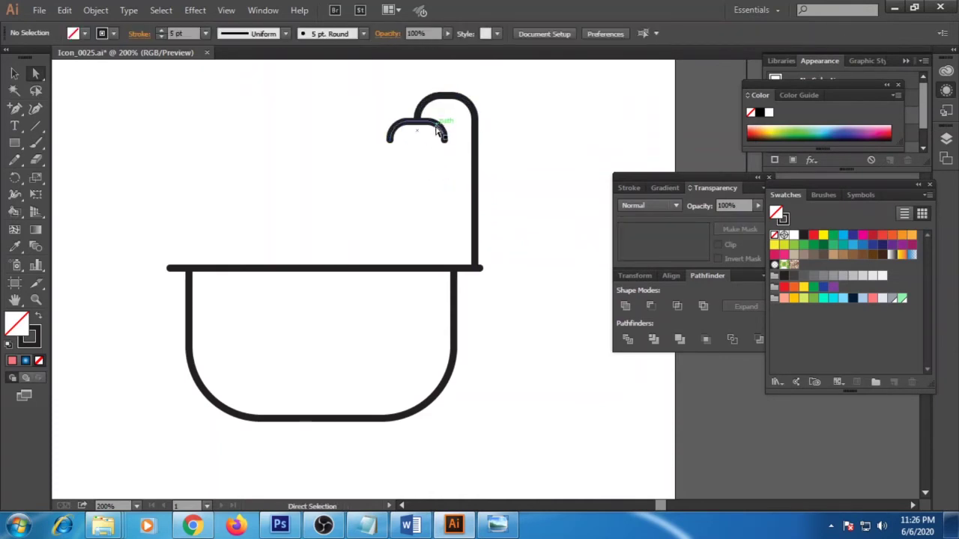
Close the shower head with a straight base line.
left_click(14, 109)
left_click(381, 139)
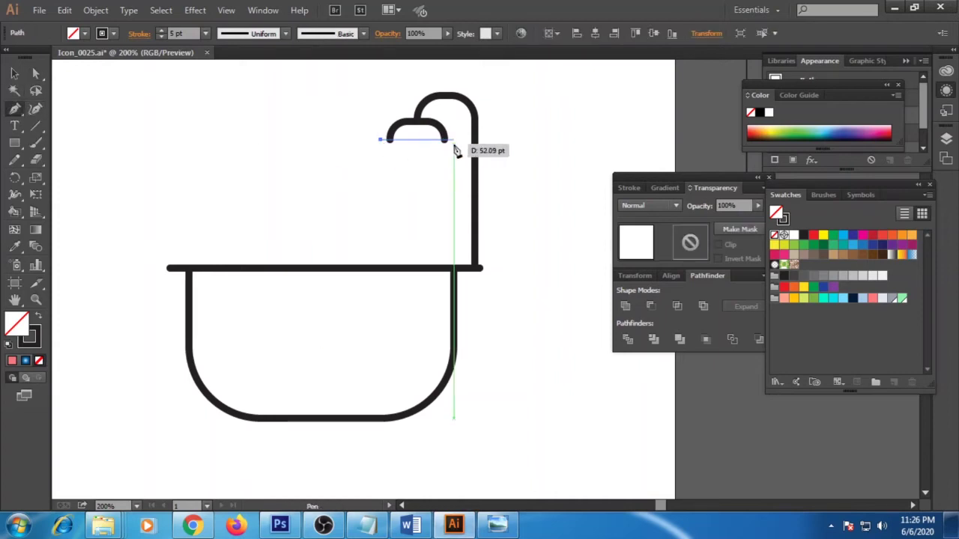
left_click(454, 139)
key("v")
Group the shower head with its base line and tilt it clockwise.
left_click_drag(379, 111, 406, 175)
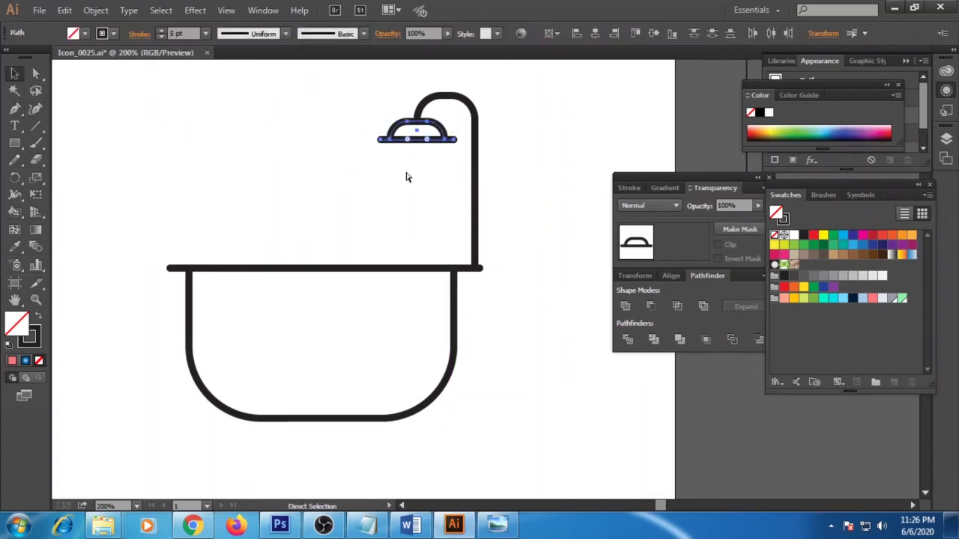
key("ctrl+g")
left_click_drag(457, 113, 449, 138)
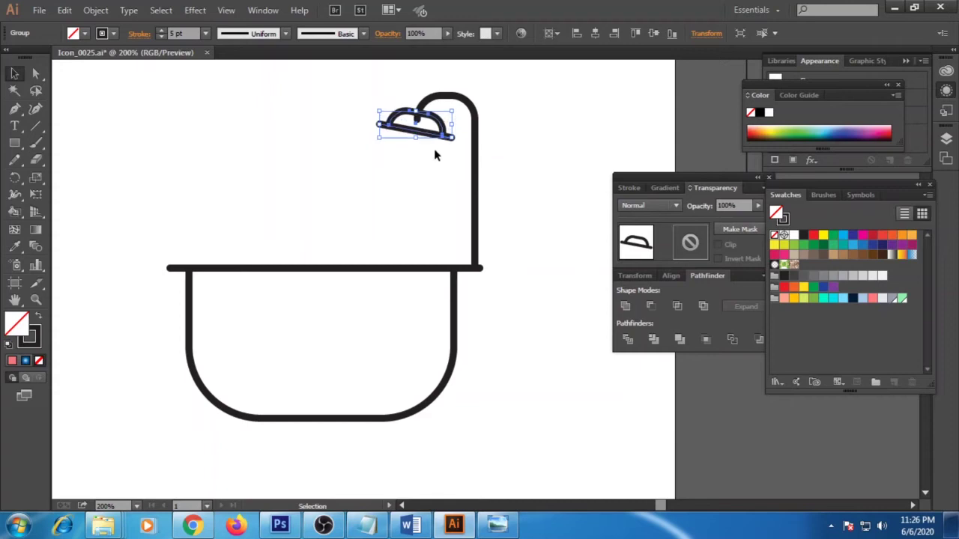
left_click(434, 149)
left_click(450, 139)
left_click_drag(453, 142, 448, 156)
left_click(443, 166)
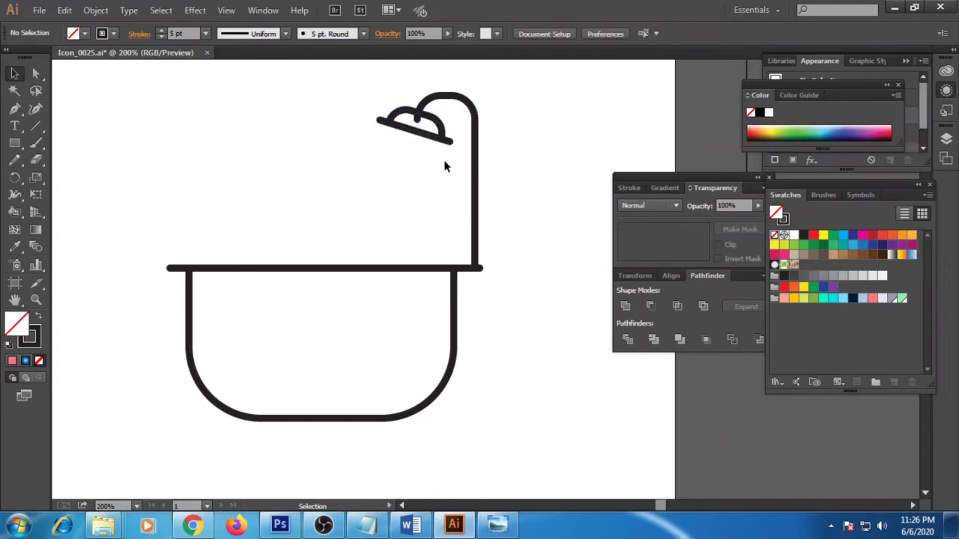
Add an anchor on the shower arm and drag the notched point up to meet the dome.
key("ctrl+plus")
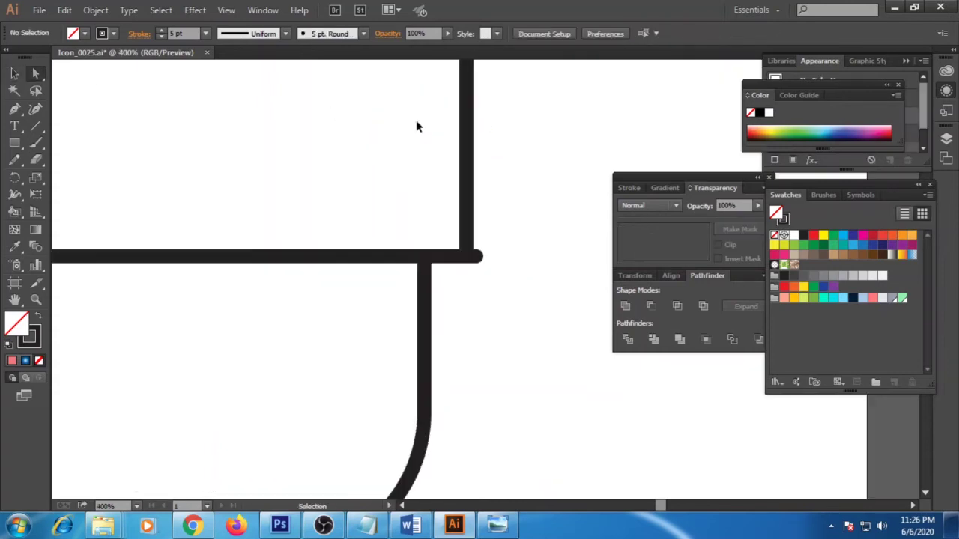
left_click_drag(368, 145, 433, 358)
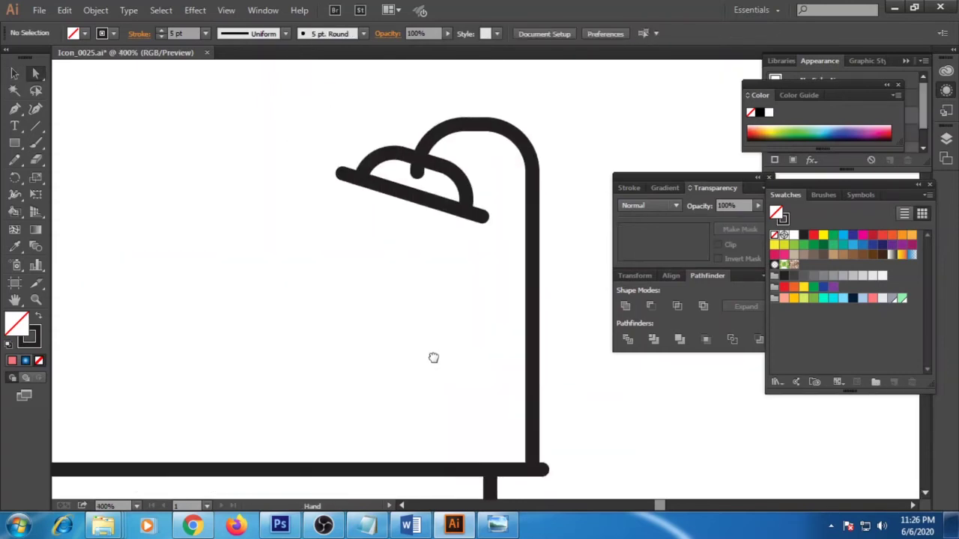
left_click(453, 131)
key("plus")
left_click(420, 158)
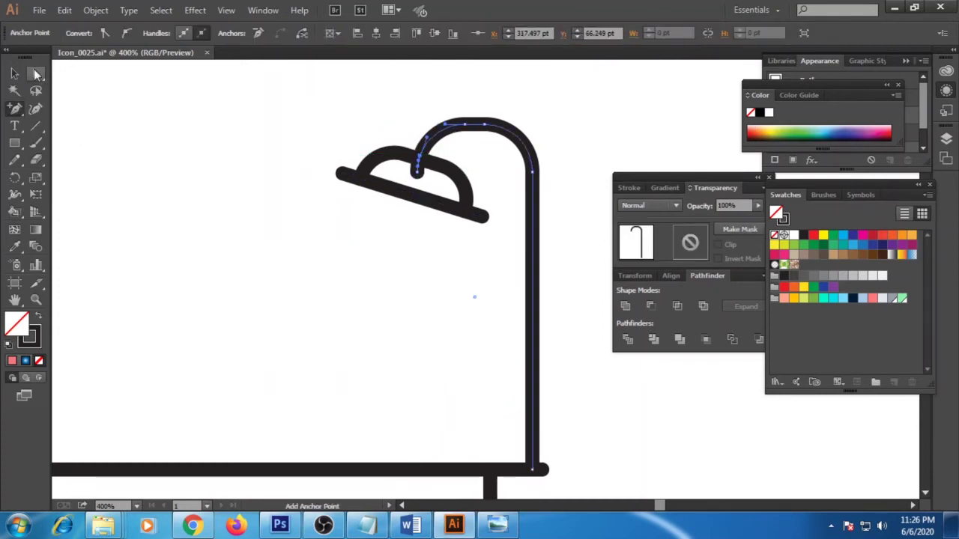
left_click_drag(411, 187, 419, 157)
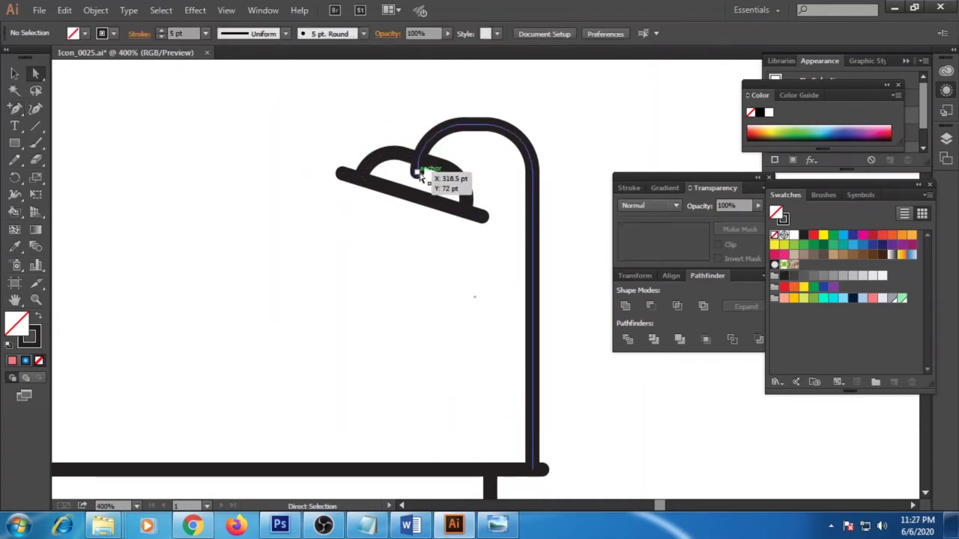
left_click(157, 199)
key("v")
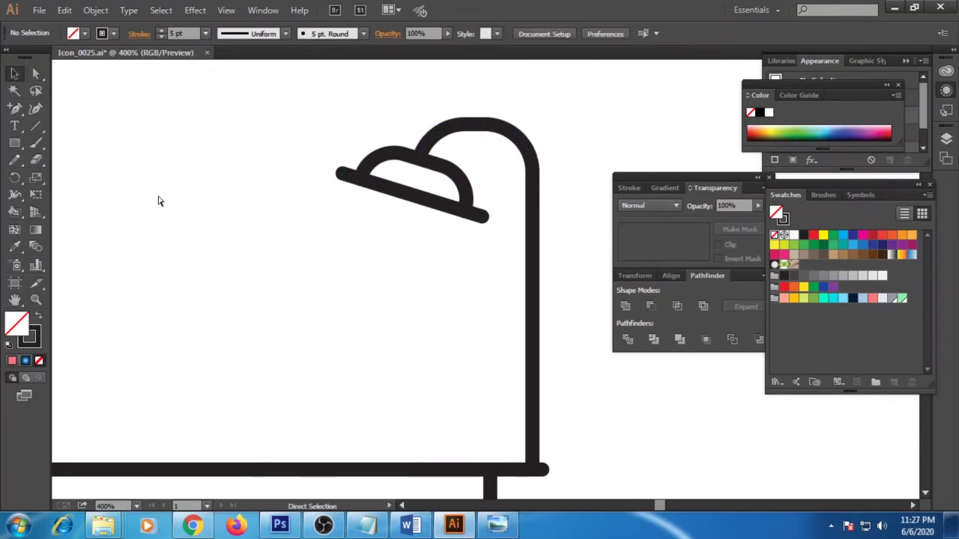
key("ctrl+minus")
left_click_drag(479, 397, 474, 263)
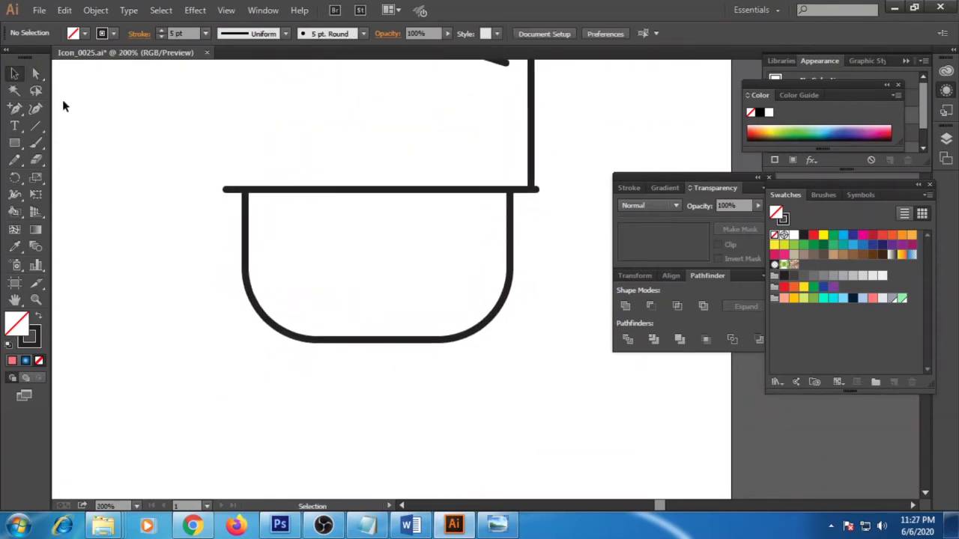
Draw an angled V-shaped foot under the tub's left bottom curve.
left_click(19, 111)
left_click_drag(210, 185, 230, 130)
left_click(308, 282)
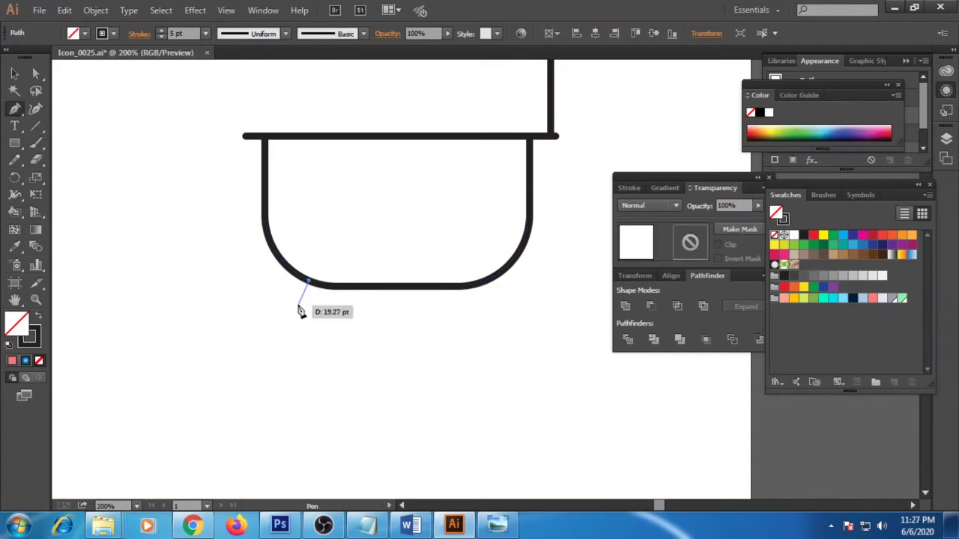
left_click(292, 320)
key("v")
left_click(514, 306)
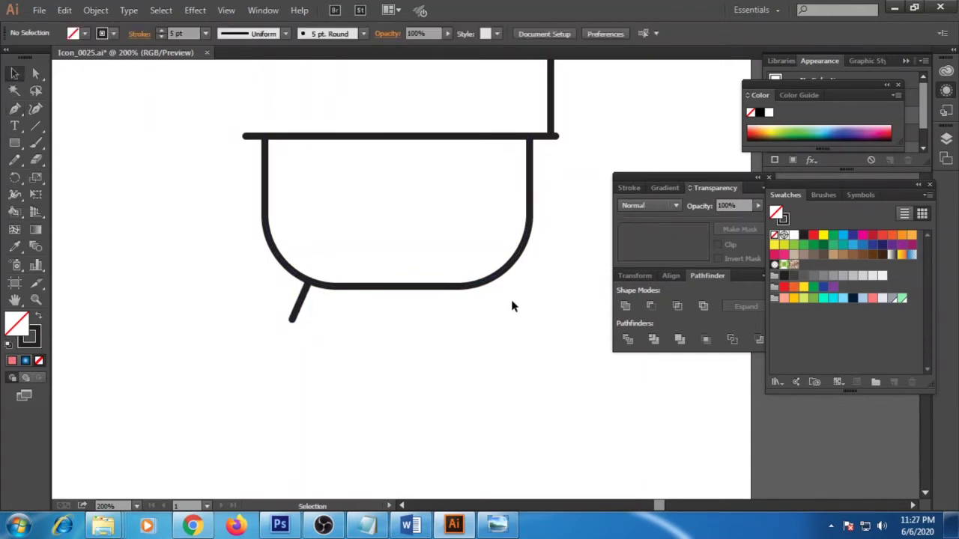
left_click(297, 303)
left_click(292, 321)
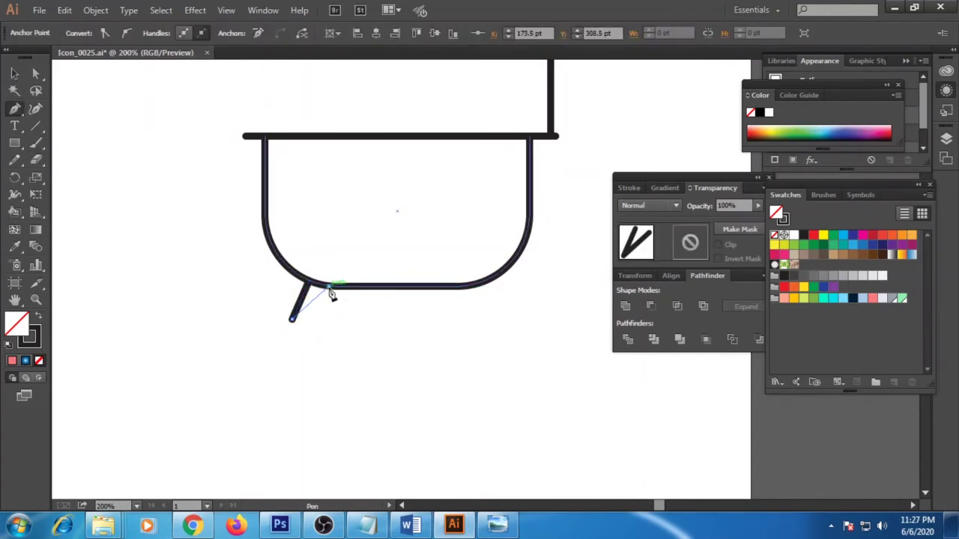
left_click(329, 286)
key("v")
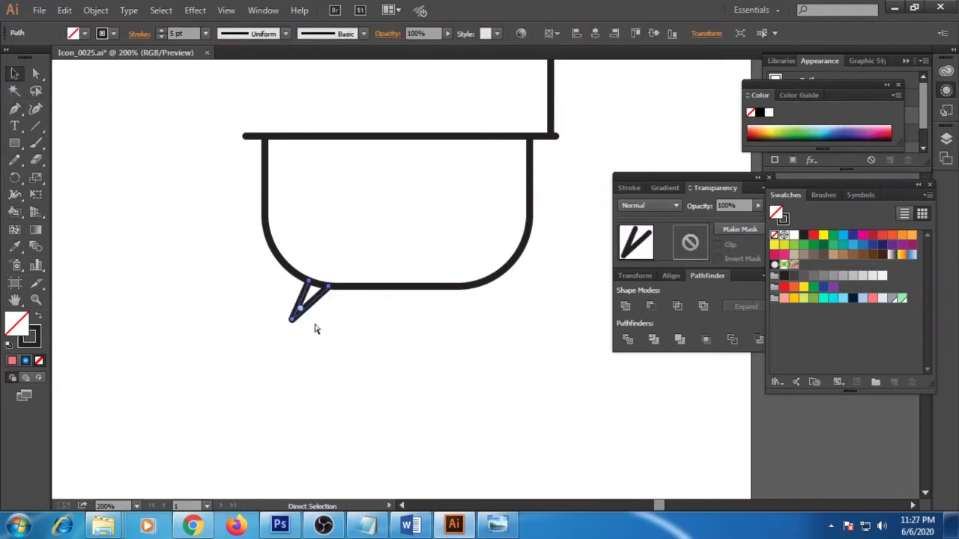
Make a reflected copy of the foot and move it to the tub's right side.
right_click(314, 330)
left_click(274, 293)
left_click(500, 351)
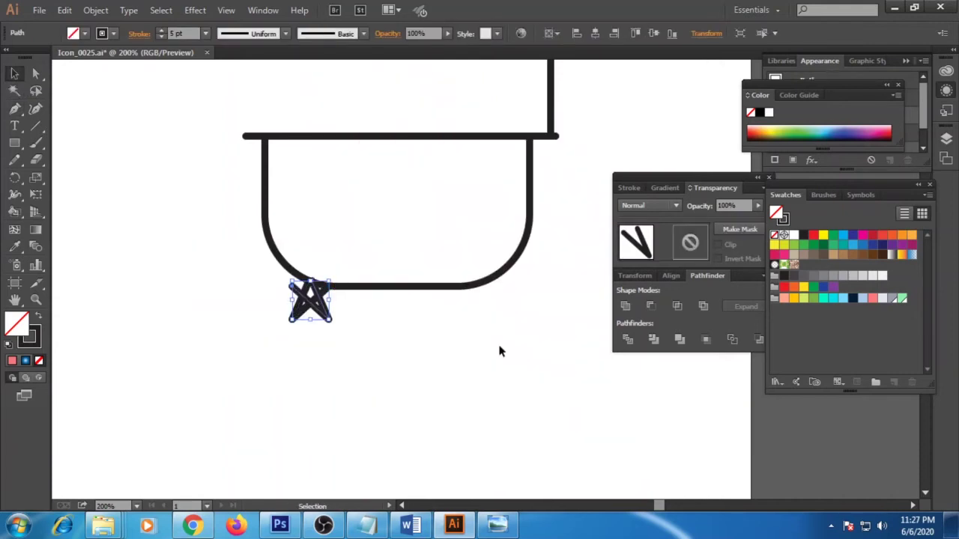
key("shift+Right")
key("shift+Right")
key("shift+Right")
left_click(546, 344)
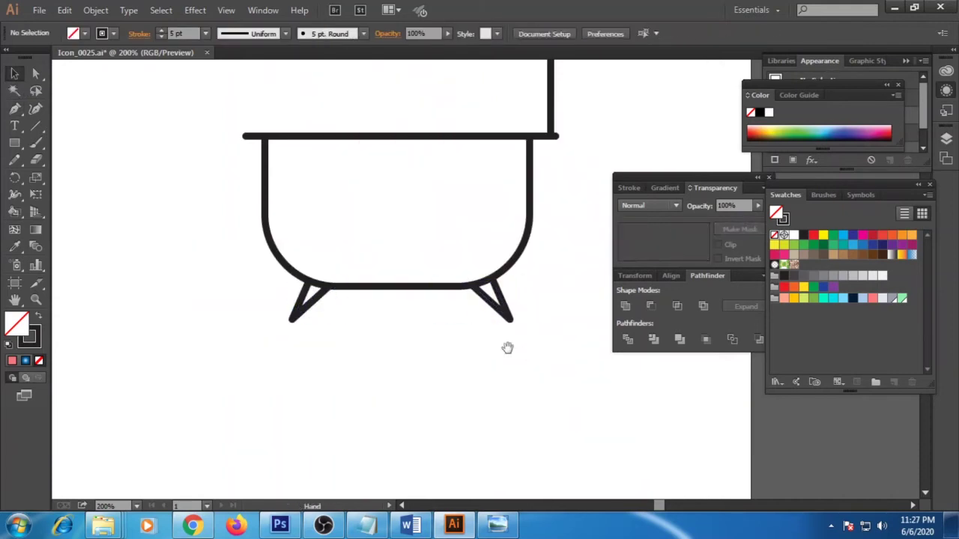
left_click_drag(475, 320, 475, 438)
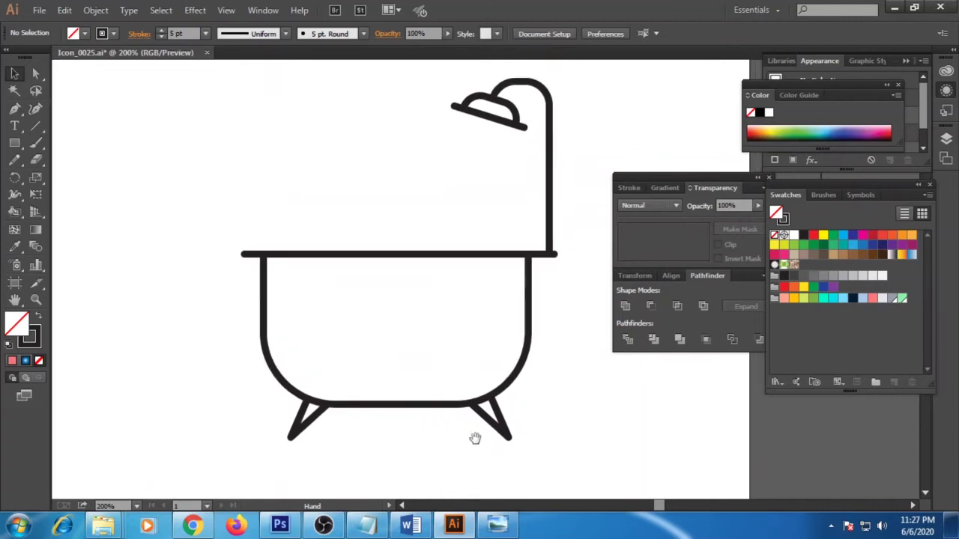
Draw four diagonal stream lines from the shower head down toward the rim.
left_click(463, 120)
left_click(392, 231)
left_click(507, 129)
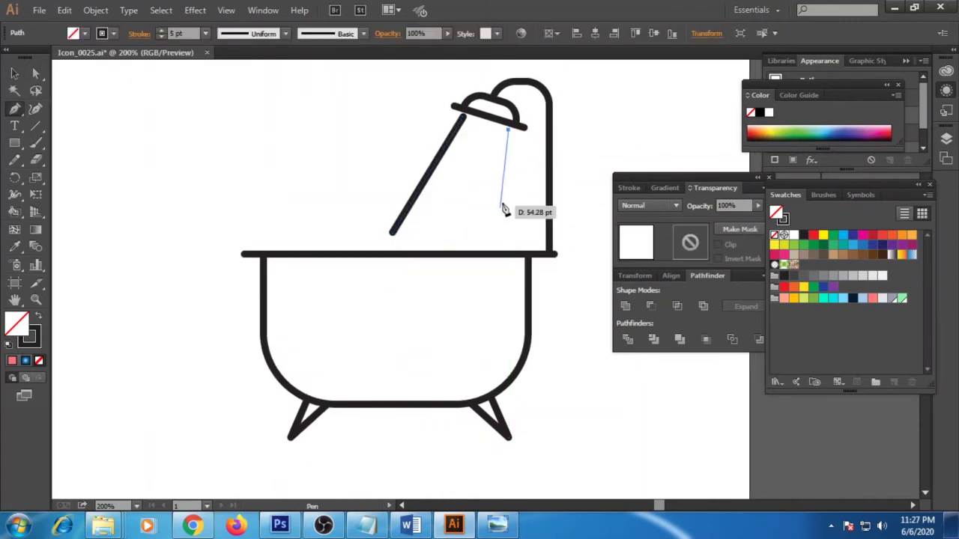
left_click(491, 245)
left_click(477, 120)
left_click(429, 236)
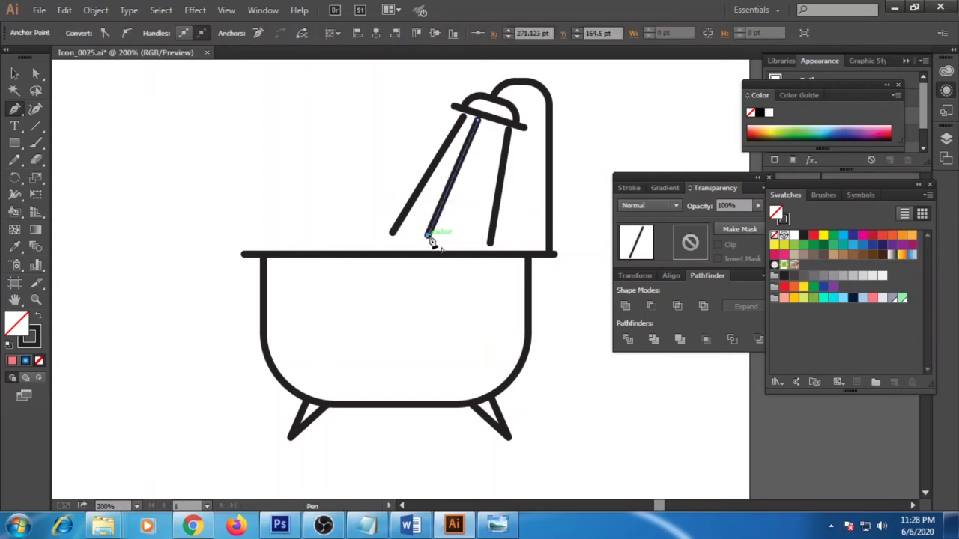
left_click(493, 126)
left_click(464, 235)
left_click(480, 168, "ctrl")
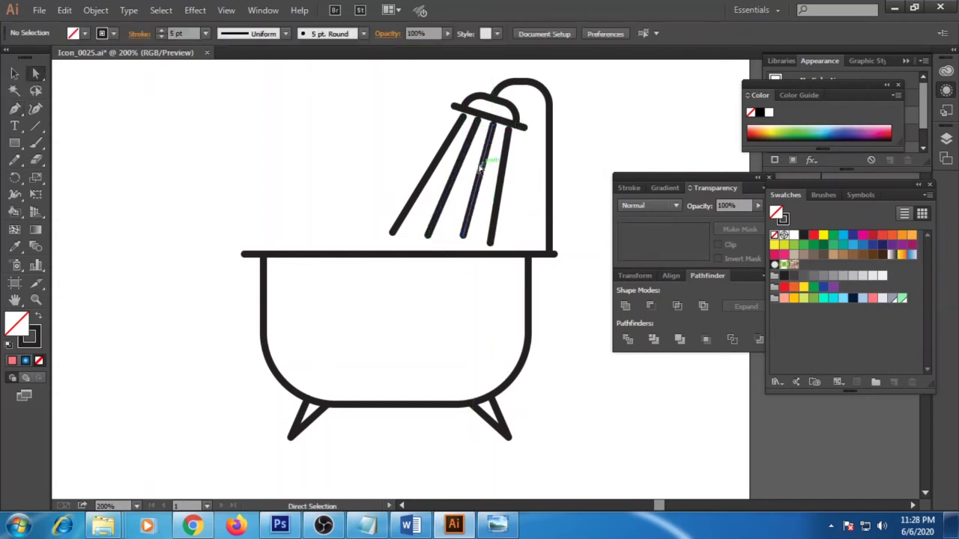
Nudge the tops of the two middle streams slightly left.
left_click_drag(480, 124, 498, 180)
key("Left")
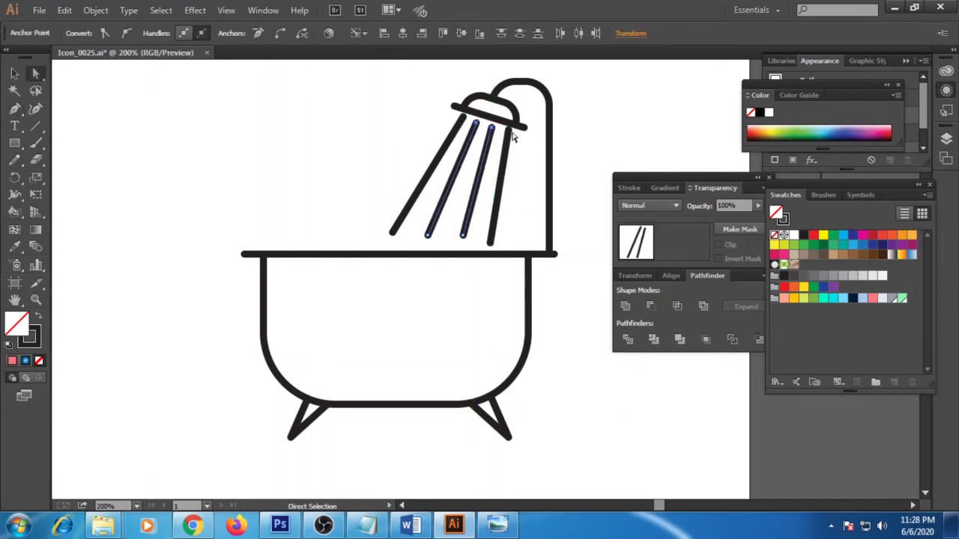
left_click(262, 165)
left_click_drag(266, 258, 241, 236)
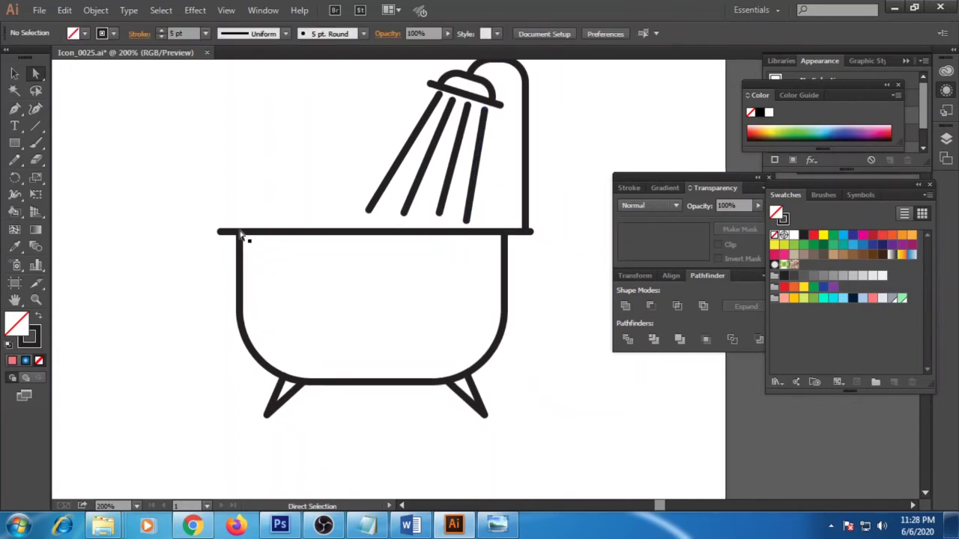
left_click(17, 75)
key("ctrl+minus")
Set all the icon's outlines to a 3 pt stroke.
key("ctrl+a")
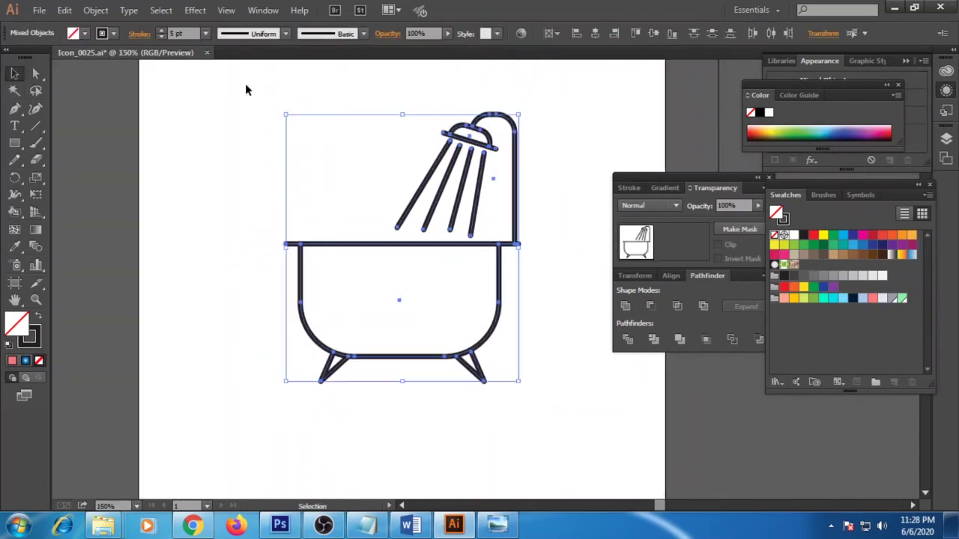
left_click(205, 33)
left_click(225, 128)
left_click(225, 128)
Make the four water streams 2 pt dashed lines.
left_click_drag(408, 180, 408, 180)
left_click(205, 33)
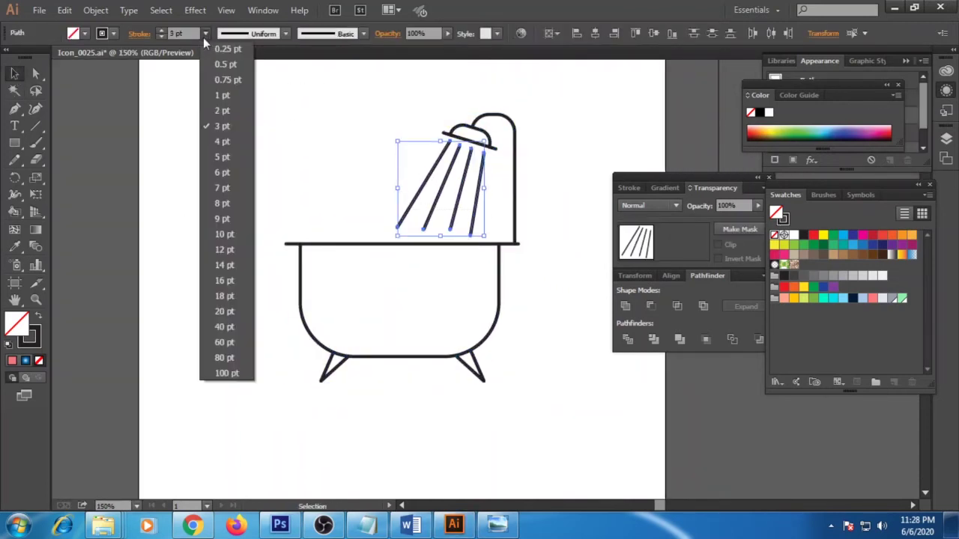
left_click(225, 110)
left_click(139, 33)
left_click(10, 129)
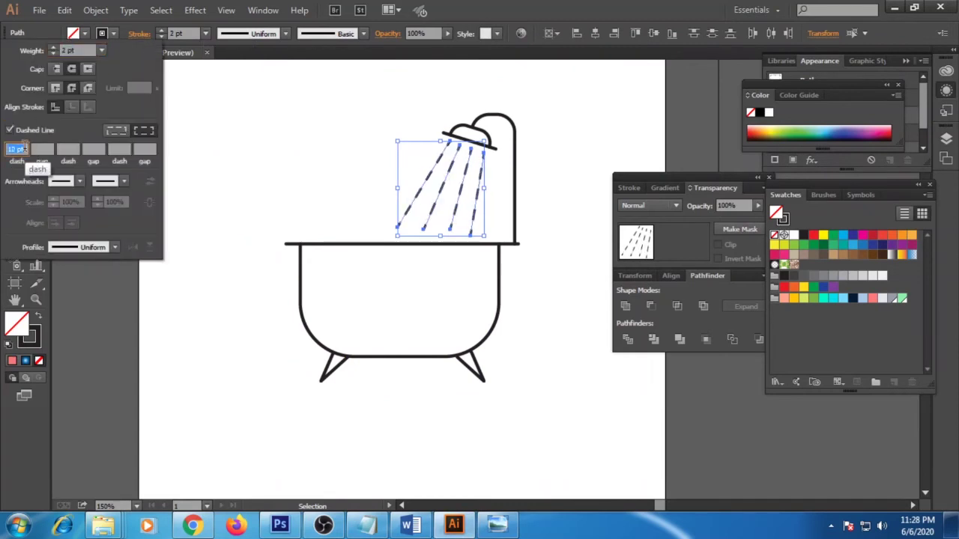
left_click(552, 211)
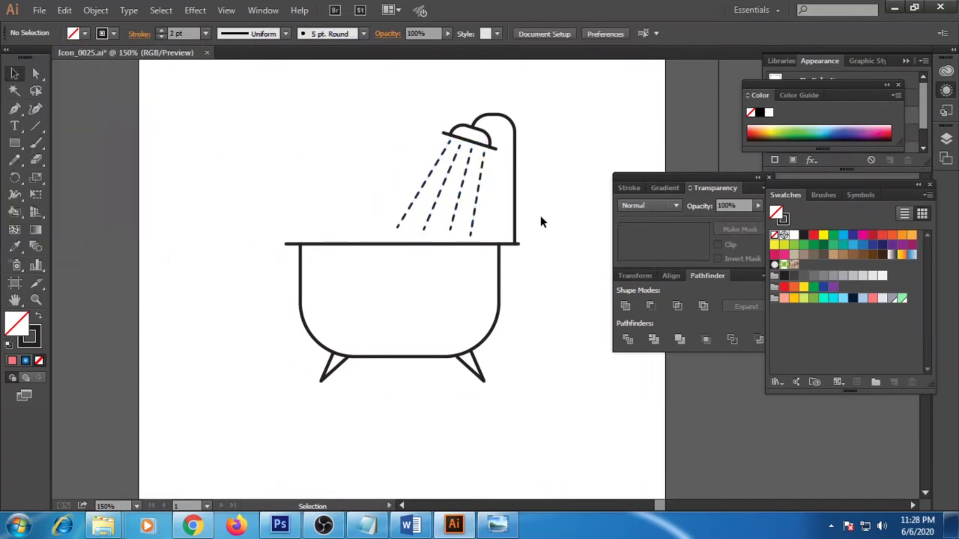
left_click_drag(251, 87, 562, 462)
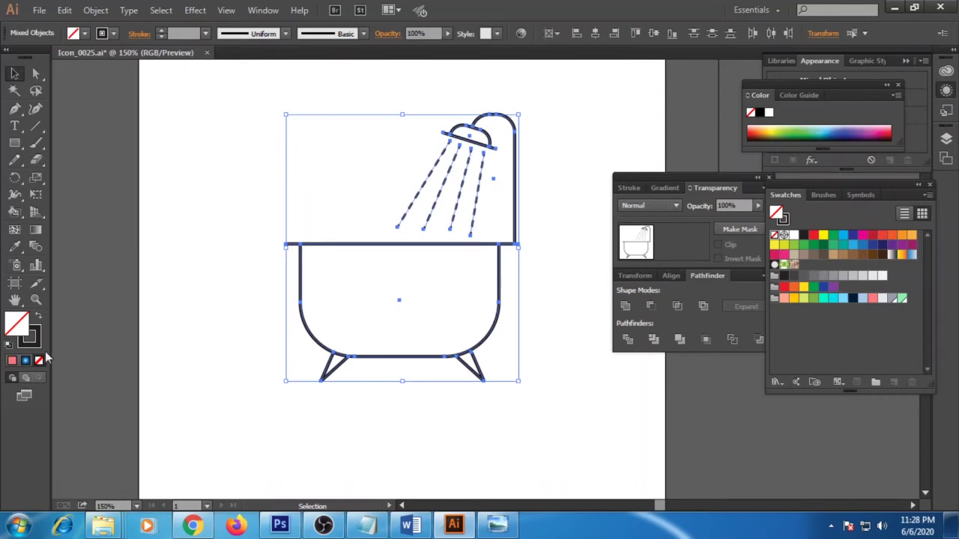
Move the whole bathtub icon down and left on the page.
left_click(222, 131)
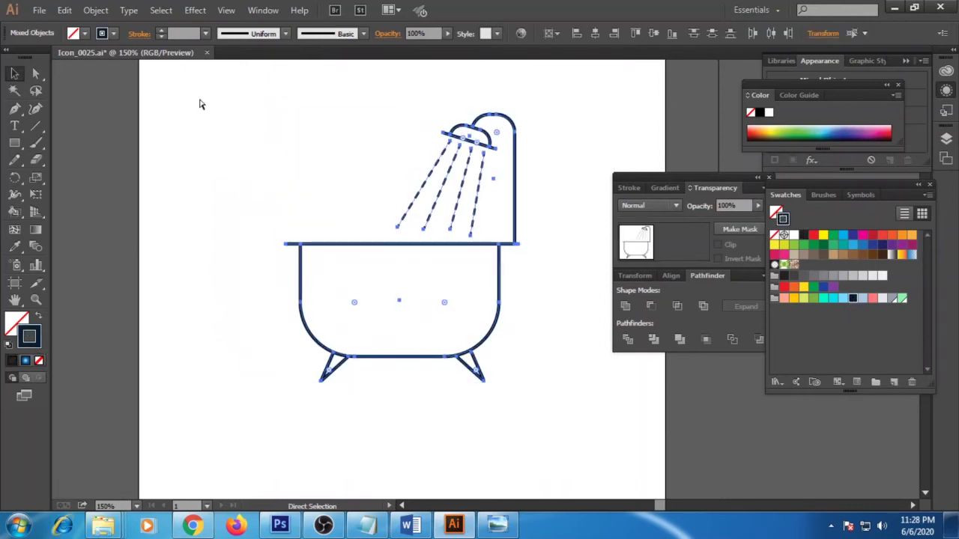
left_click_drag(200, 100, 511, 295)
left_click(522, 319)
left_click_drag(550, 400, 175, 168)
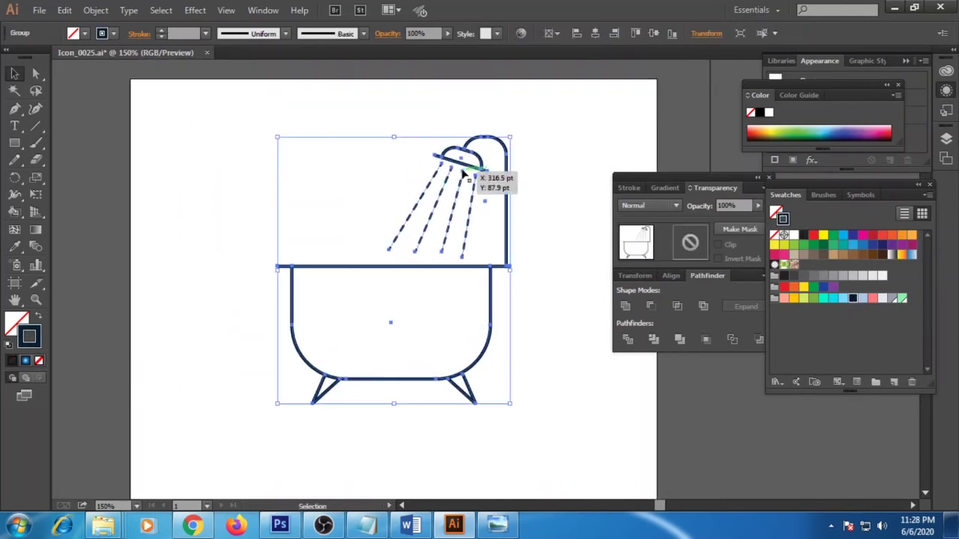
left_click_drag(460, 172, 444, 205)
left_click(518, 282)
Lock the bathtub outline artwork with Object > Lock > Selection.
left_click(98, 11)
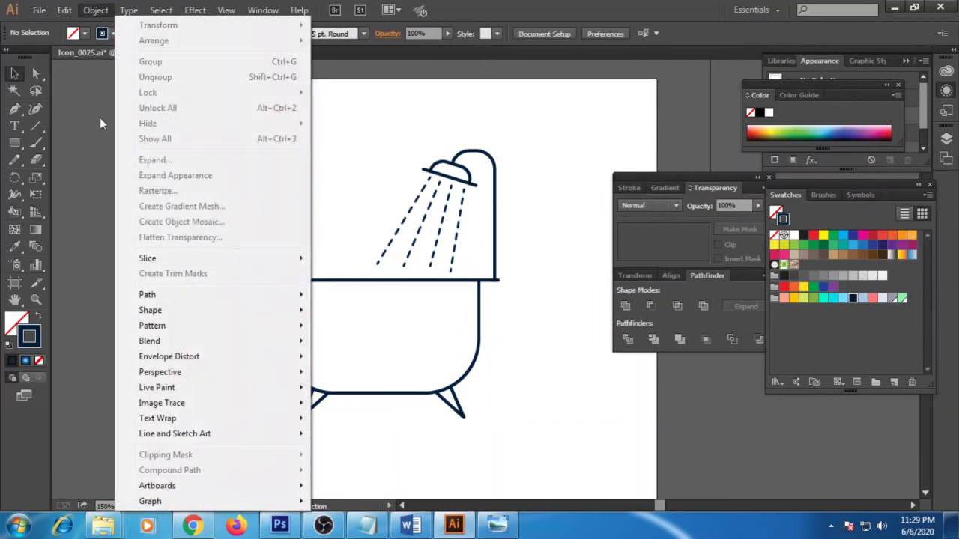
left_click(444, 200)
left_click(298, 286)
left_click(96, 11)
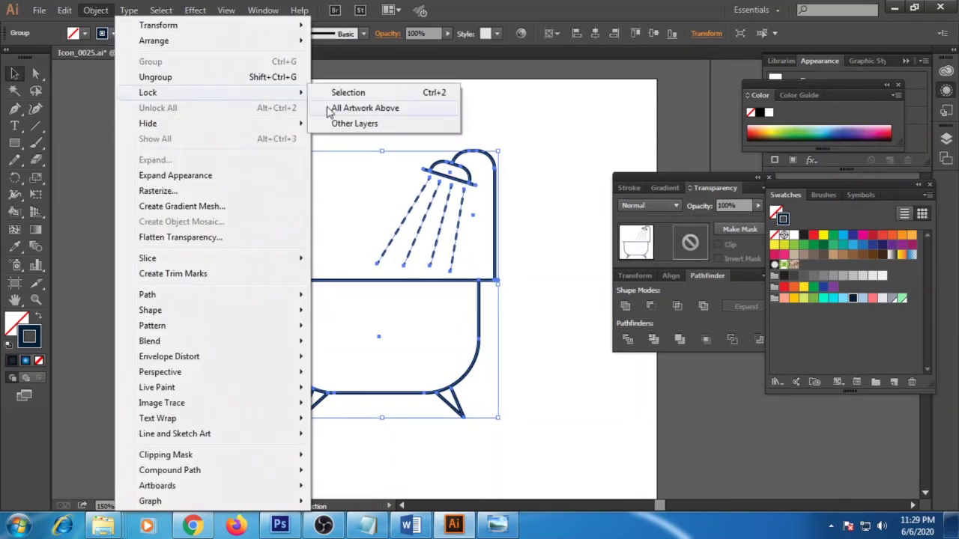
left_click(342, 88)
key("ctrl+plus")
scroll(83, 169, "down", 3)
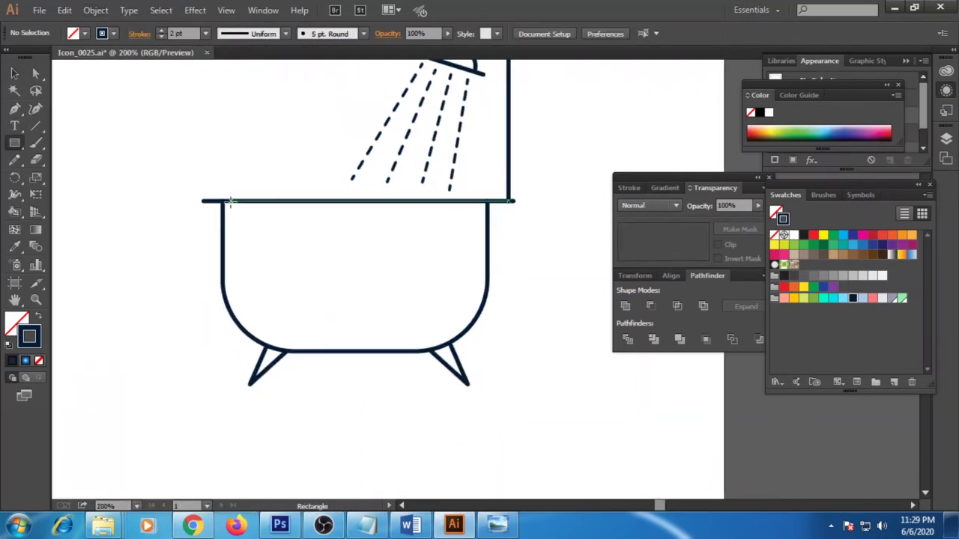
Draw a rectangle over the tub interior filled with a cyan swatch.
left_click_drag(229, 200, 488, 351)
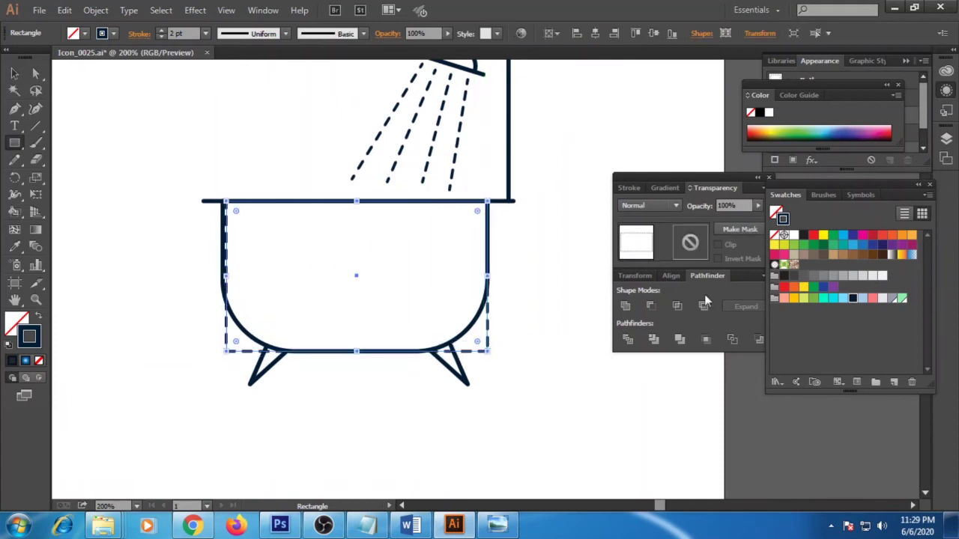
left_click(39, 317)
left_click(15, 74)
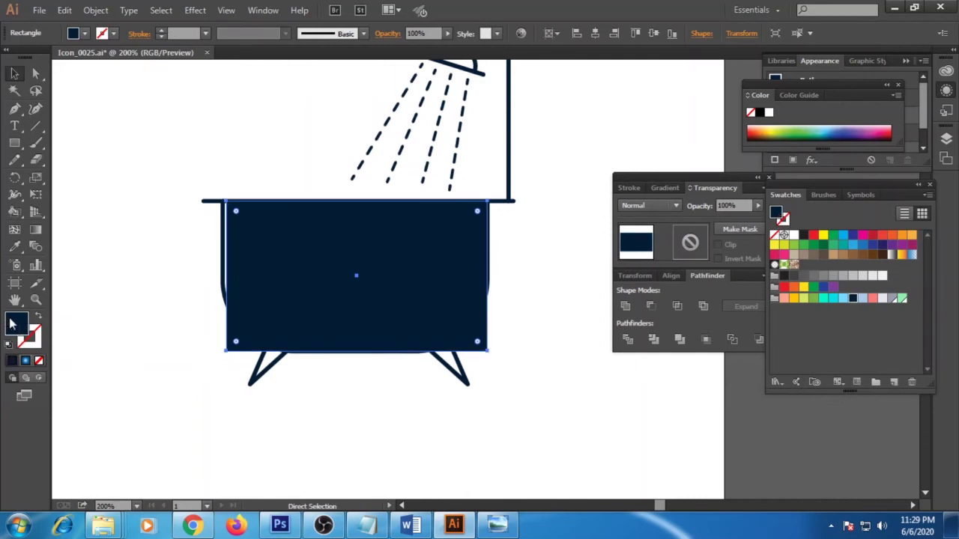
left_click(824, 300)
left_click(833, 298)
Round the cyan rectangle's bottom corners to follow the tub's curve.
key("a")
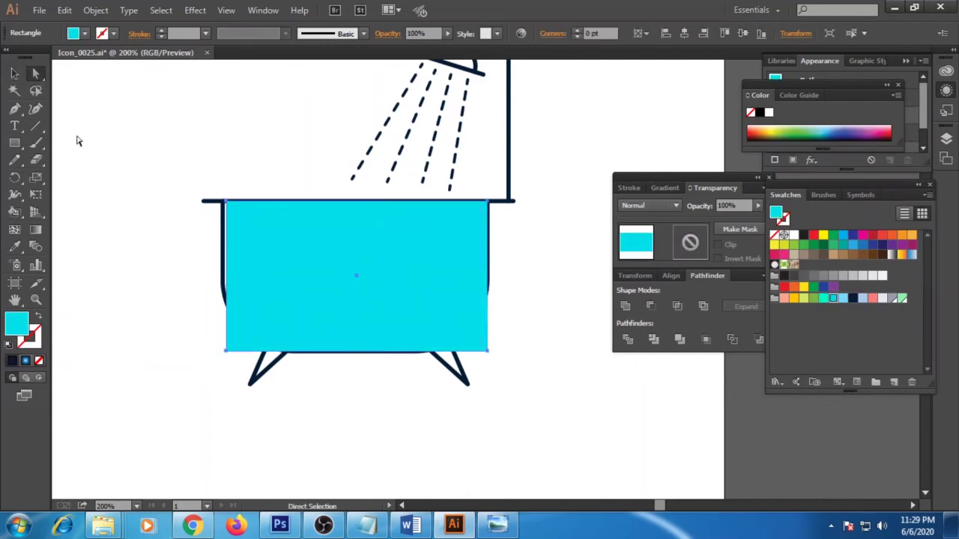
left_click(75, 140)
left_click(226, 350)
left_click(488, 351, "shift")
left_click_drag(478, 342, 431, 271)
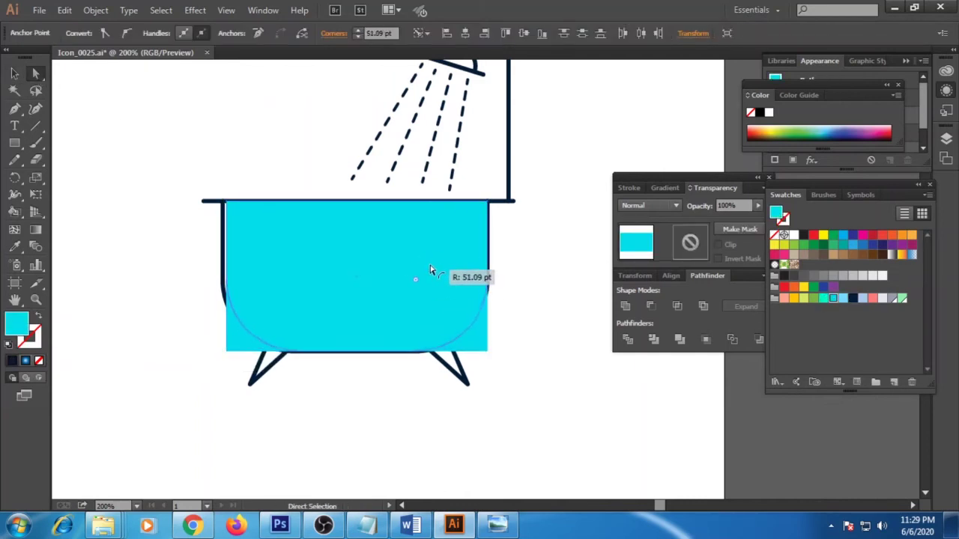
left_click(143, 235)
Draw a Pen-tool triangle inside each of the tub's two legs.
key("ctrl+plus")
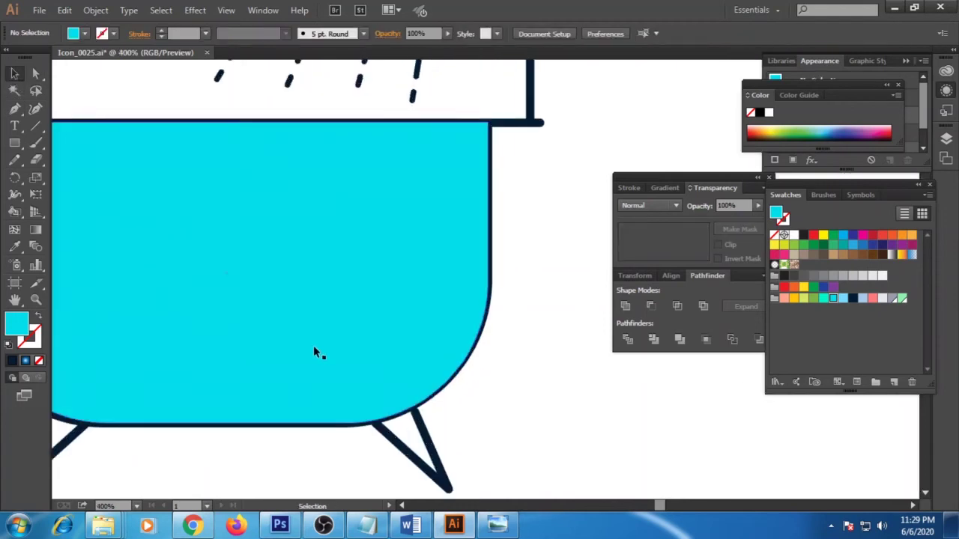
left_click_drag(315, 353, 490, 261)
left_click(13, 110)
left_click(205, 345)
left_click(173, 411)
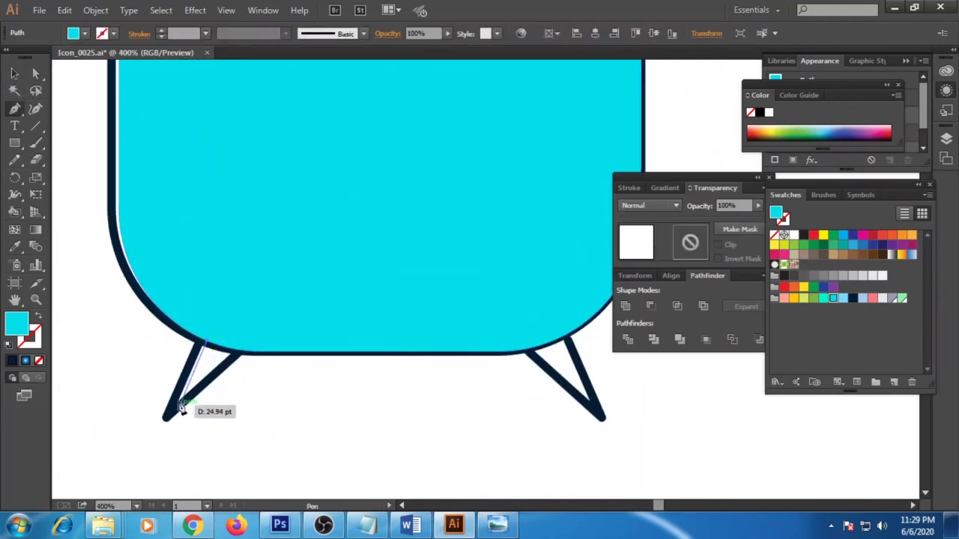
left_click(241, 352)
left_click(206, 345)
left_click(538, 350)
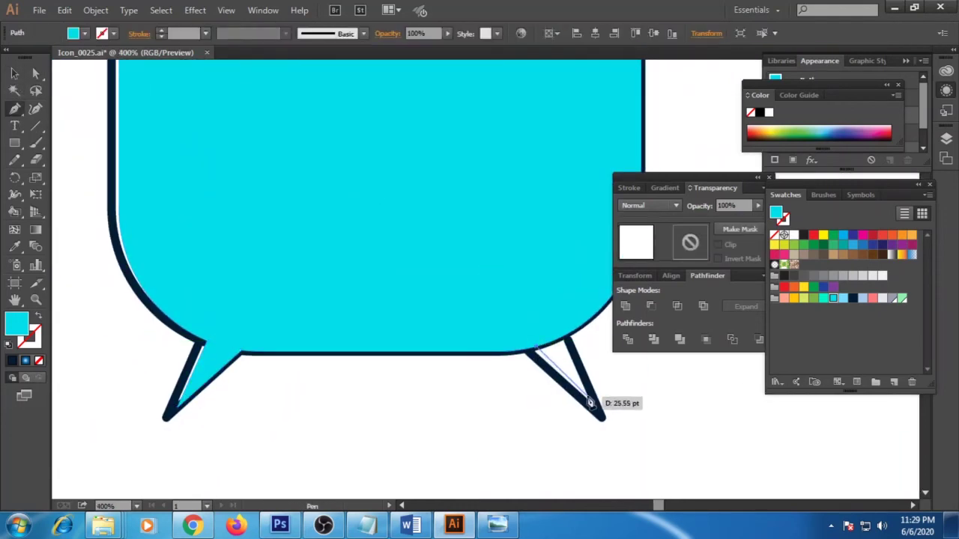
left_click(595, 406)
left_click(567, 335)
Select both leg triangles, fill them blue, and zoom back out.
left_click(538, 349)
key("v")
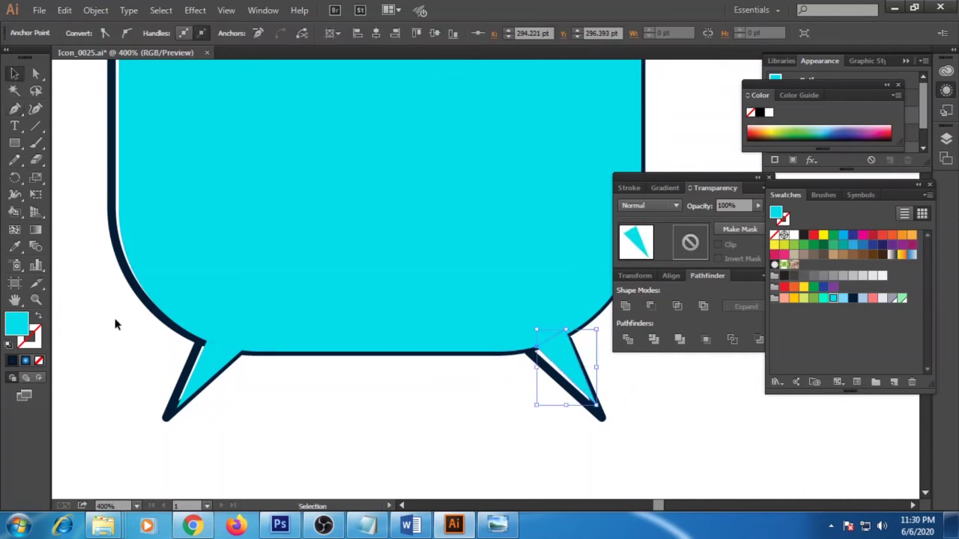
left_click(214, 366, "shift")
left_click(843, 235)
left_click(571, 286)
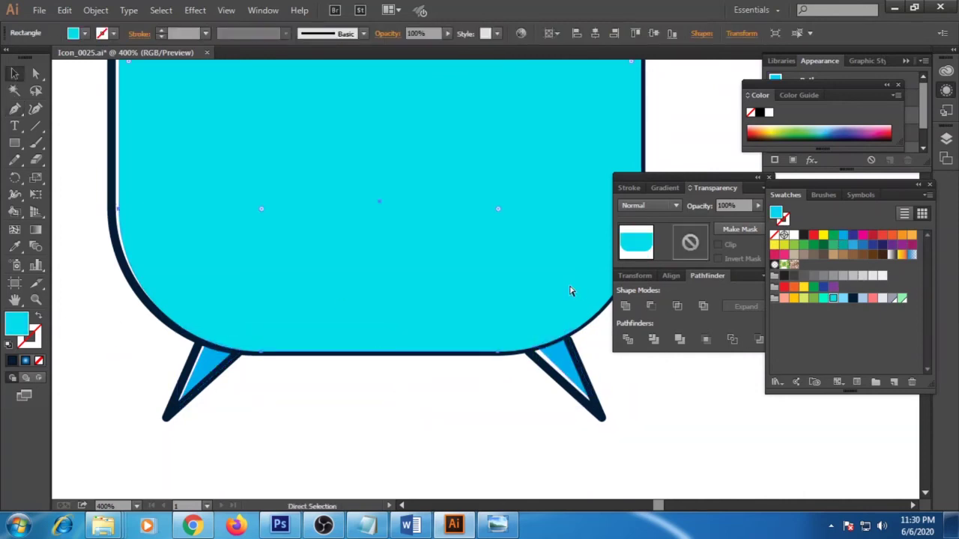
left_click(670, 416)
left_click_drag(471, 291, 463, 398)
key("ctrl+minus")
key("ctrl+minus")
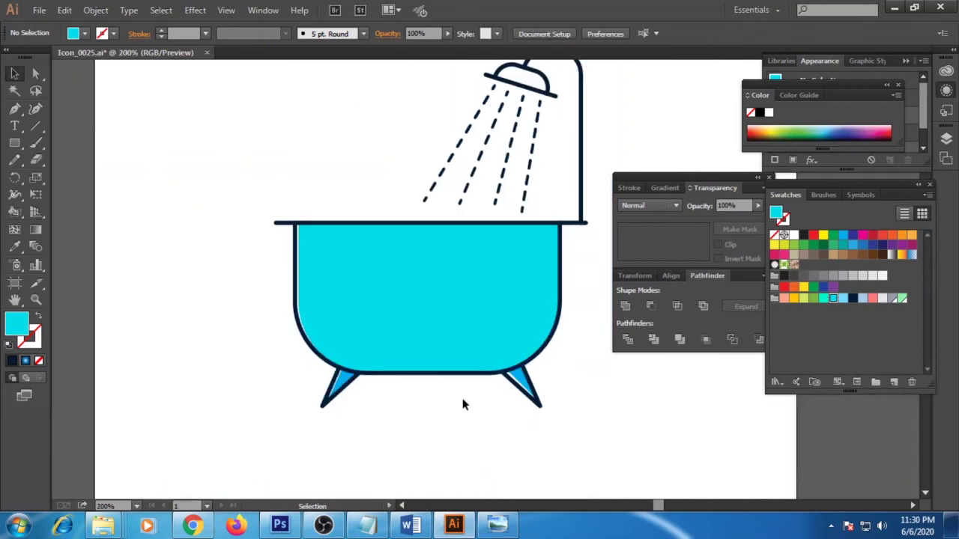
Draw a thin rectangle with the rim's dark outline and open its bottom edge.
key("m")
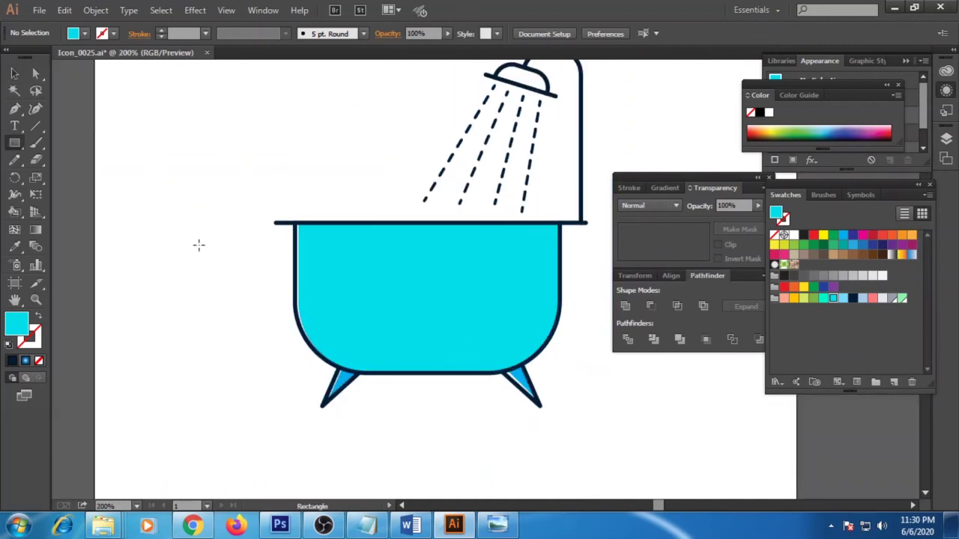
left_click_drag(209, 147, 361, 172)
left_click(15, 246)
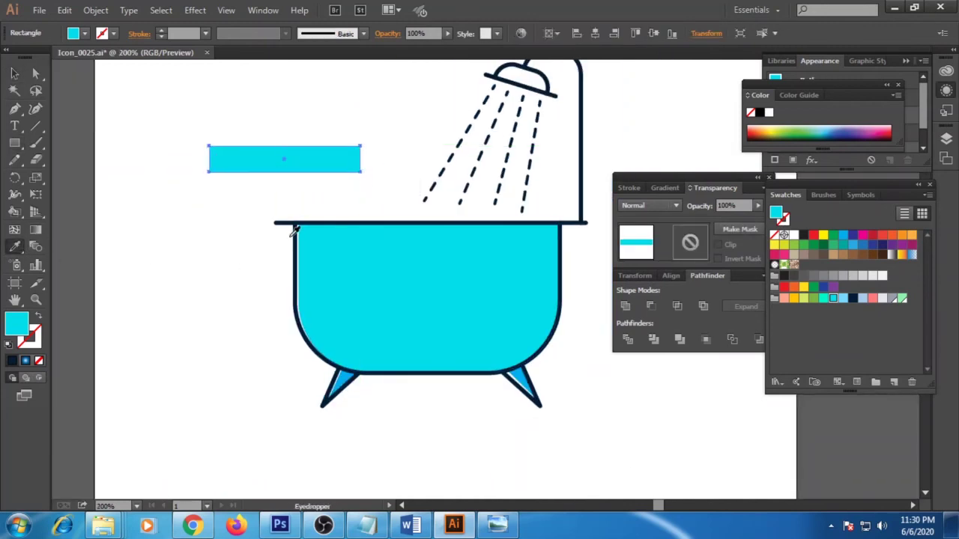
left_click(293, 224)
left_click(15, 108)
left_click(60, 124)
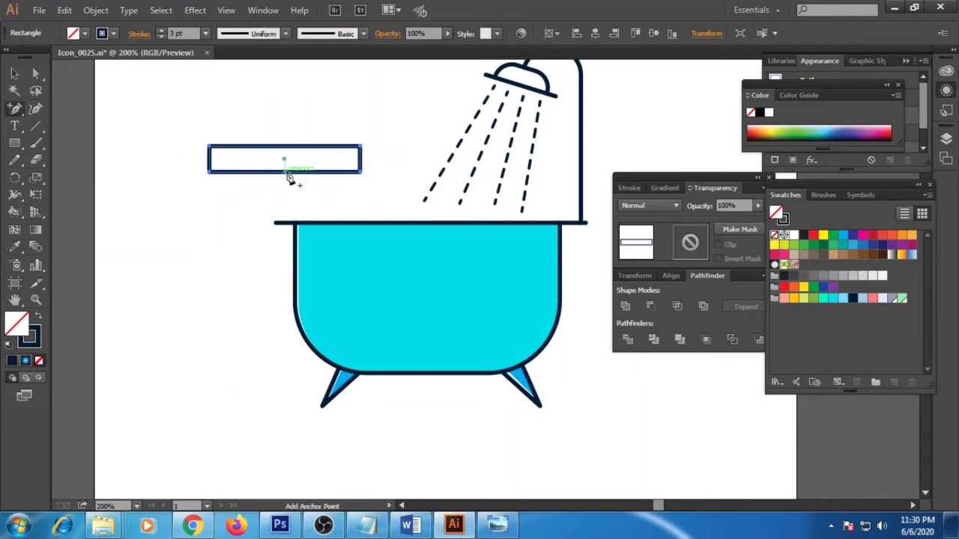
left_click(285, 171)
key("Delete")
Round the open path's top corners and fill it light blue with no outline.
key("a")
left_click(190, 119)
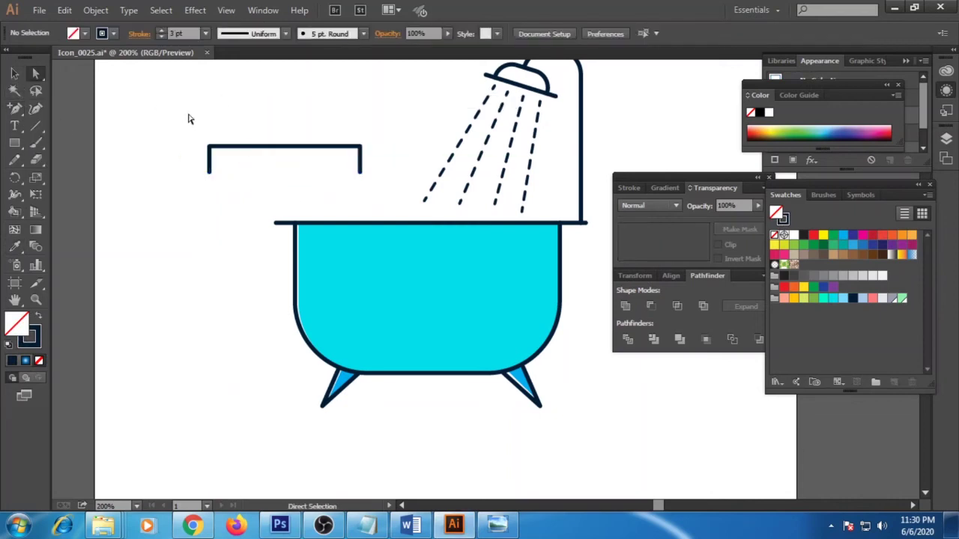
left_click_drag(350, 156, 336, 166)
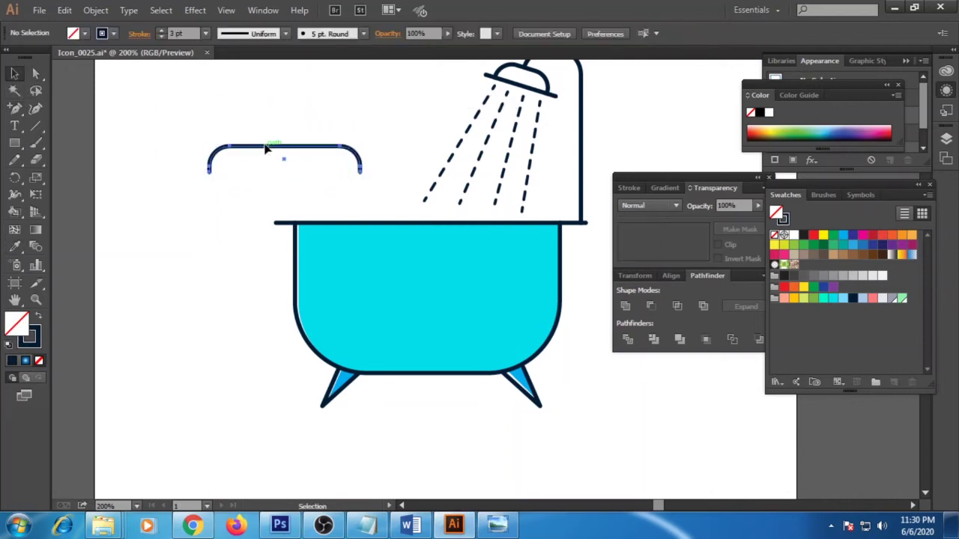
left_click(266, 149)
left_click(830, 299)
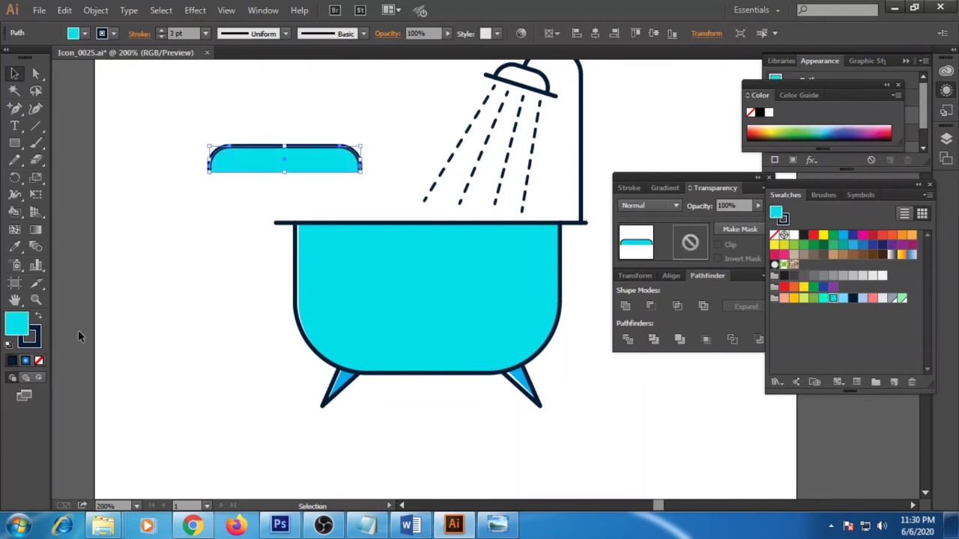
left_click(40, 362)
key("ctrl+plus")
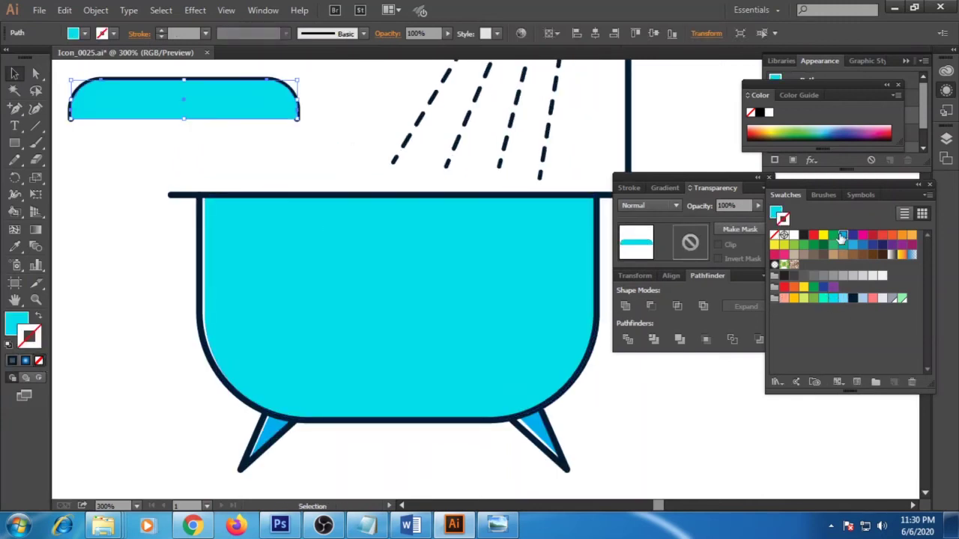
left_click(843, 236)
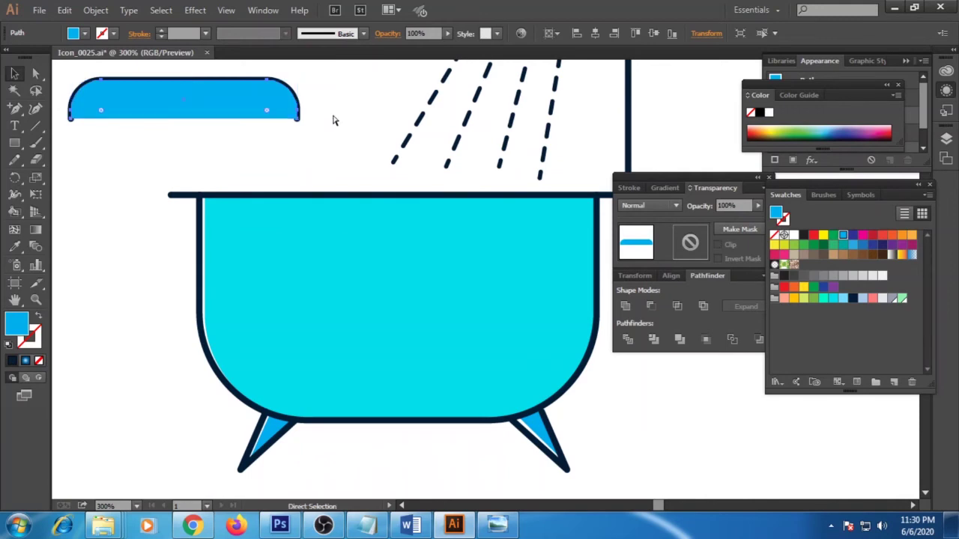
Nudge the blue shape's left edge right and set the outline path's fill to white (ffffff).
left_click(335, 155)
left_click(294, 137)
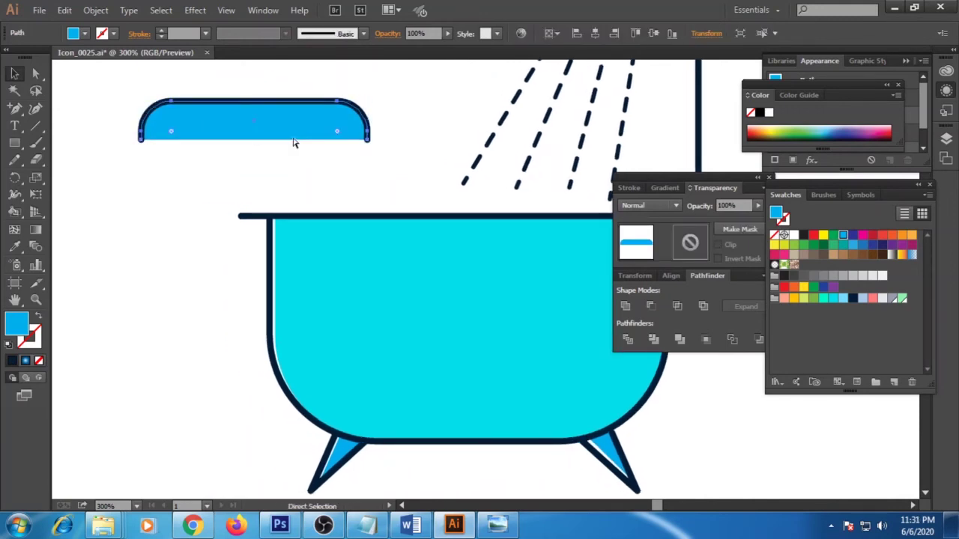
key("ctrl+plus")
scroll(246, 136, "up", 1)
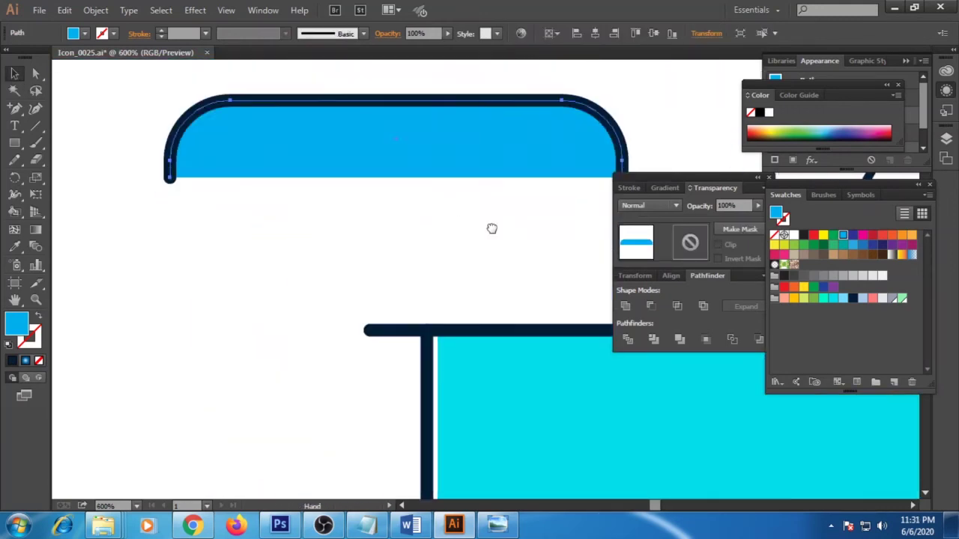
left_click_drag(170, 141, 183, 142)
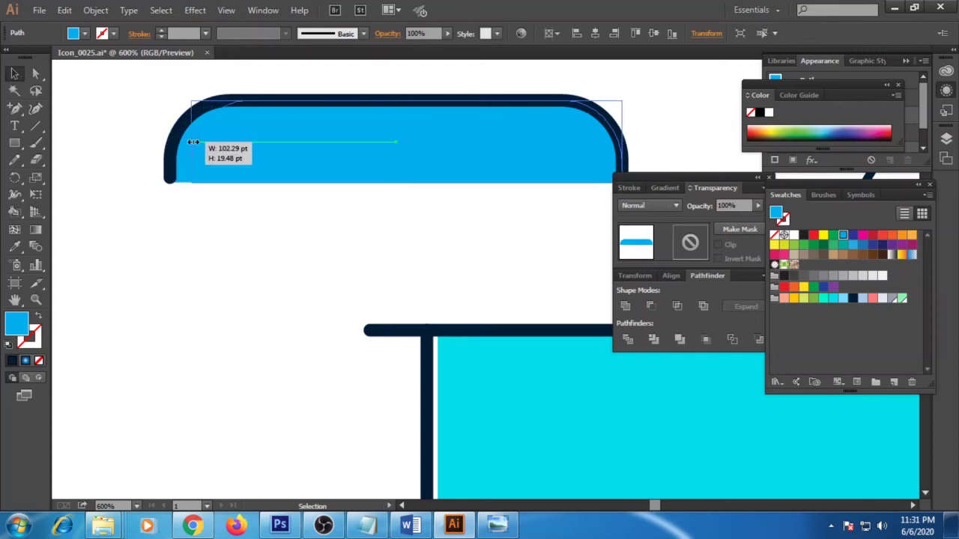
left_click(187, 142)
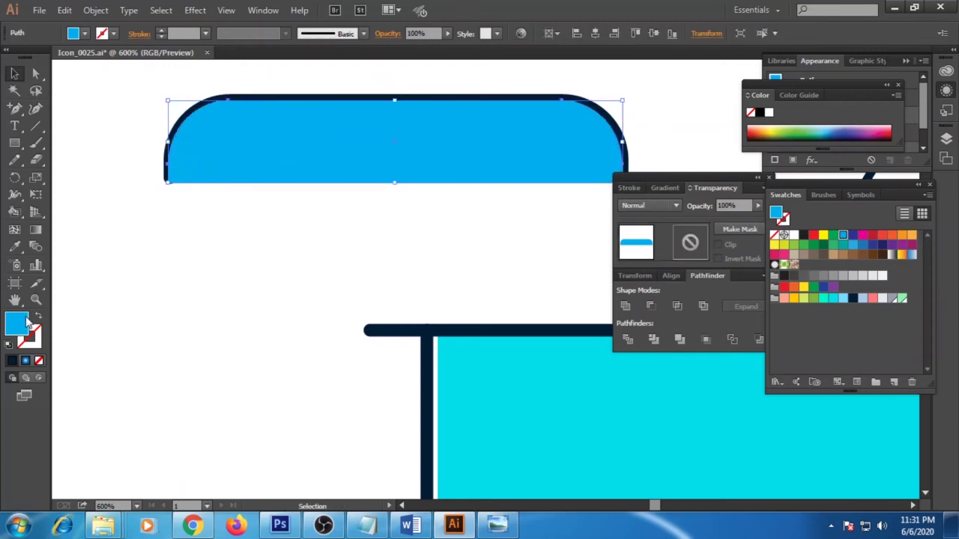
double_click(16, 324)
type("ffffff")
left_click(729, 186)
left_click(154, 100)
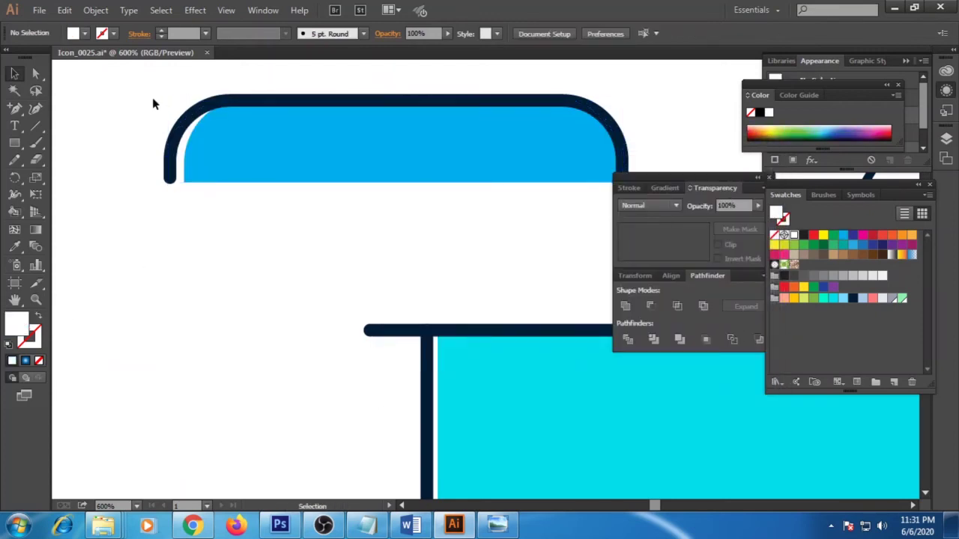
Drag the finished blue band down into the tub basin.
scroll(391, 266, "down", 2)
left_click_drag(391, 267, 197, 196)
mouse_move(217, 128)
left_mouse_down()
mouse_move(452, 307)
mouse_move(450, 327)
mouse_move(459, 335)
left_mouse_up()
left_click(150, 349)
key("ctrl+minus")
key("ctrl+minus")
key("ctrl+minus")
Scale down the three blue stripes, centre them horizontally and distribute them evenly.
left_click(435, 326, "shift")
left_click(435, 299, "shift")
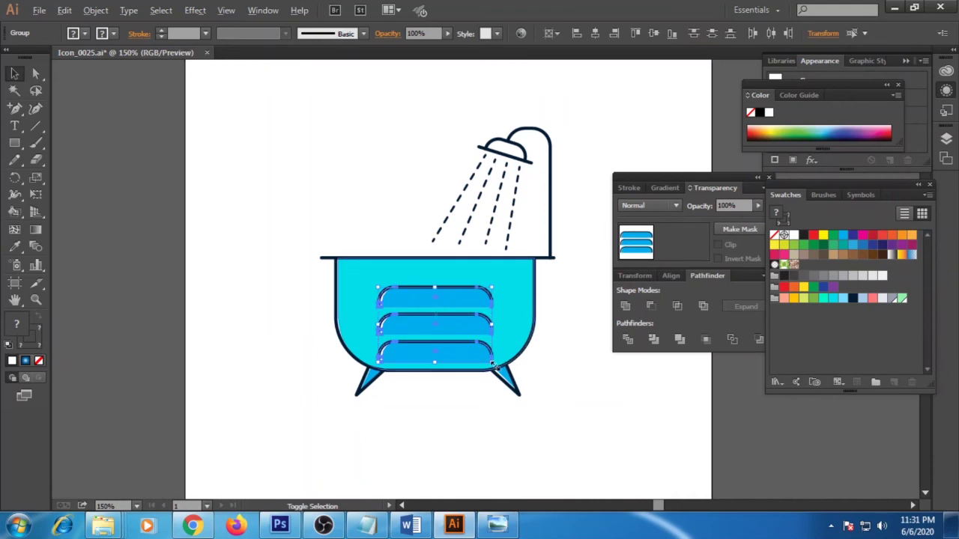
left_click_drag(492, 364, 440, 305)
key("ctrl+shift+a")
left_click(458, 298)
left_click(666, 31)
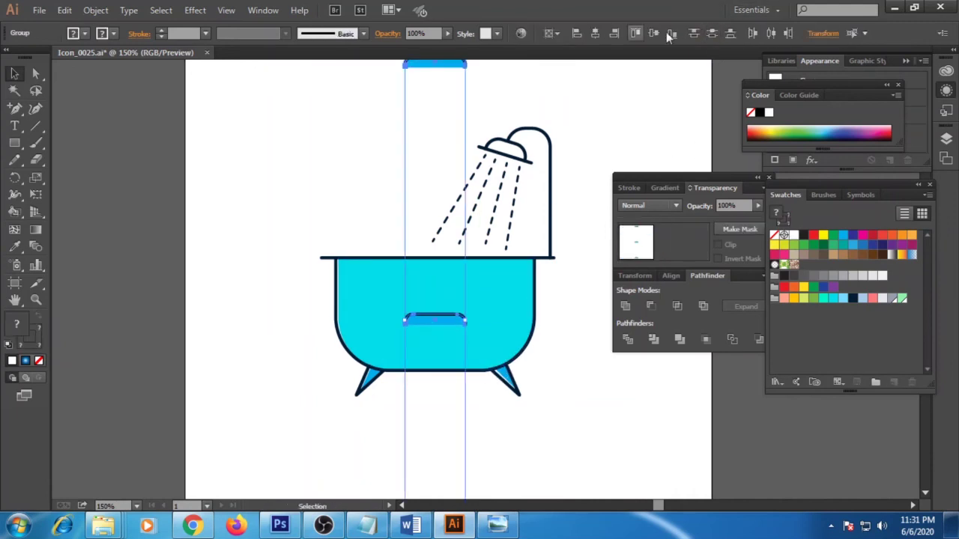
left_click(551, 33)
left_click(591, 47)
left_click(579, 351)
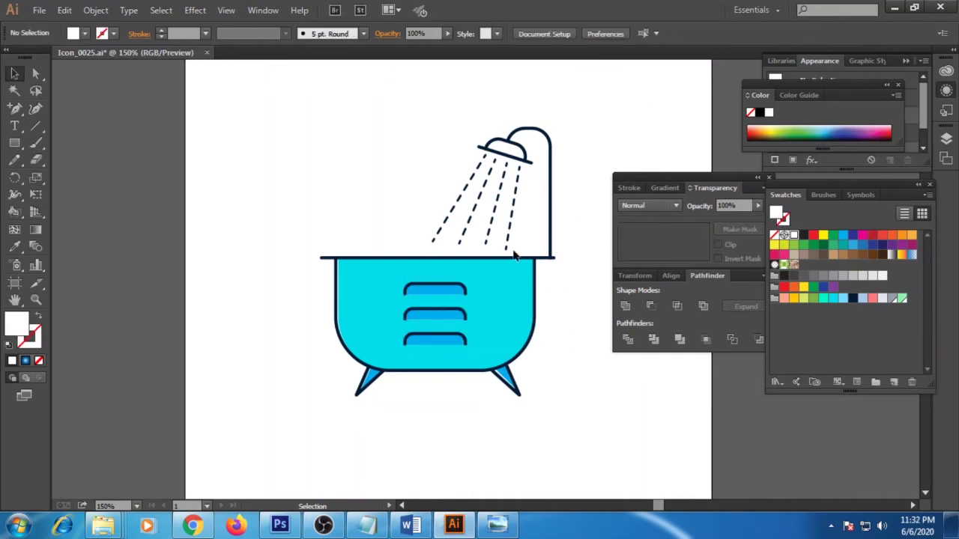
Trace the shower head's dome with the Pen tool and fill it yellow.
scroll(514, 255, "up", 3)
scroll(512, 238, "up", 3)
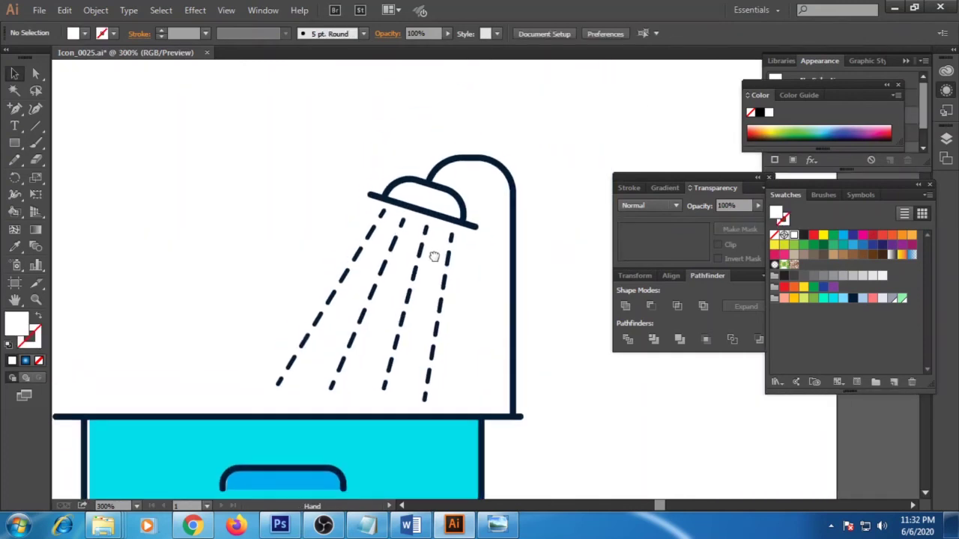
scroll(435, 255, "up", 1)
left_click_drag(439, 253, 500, 262)
left_click(16, 110)
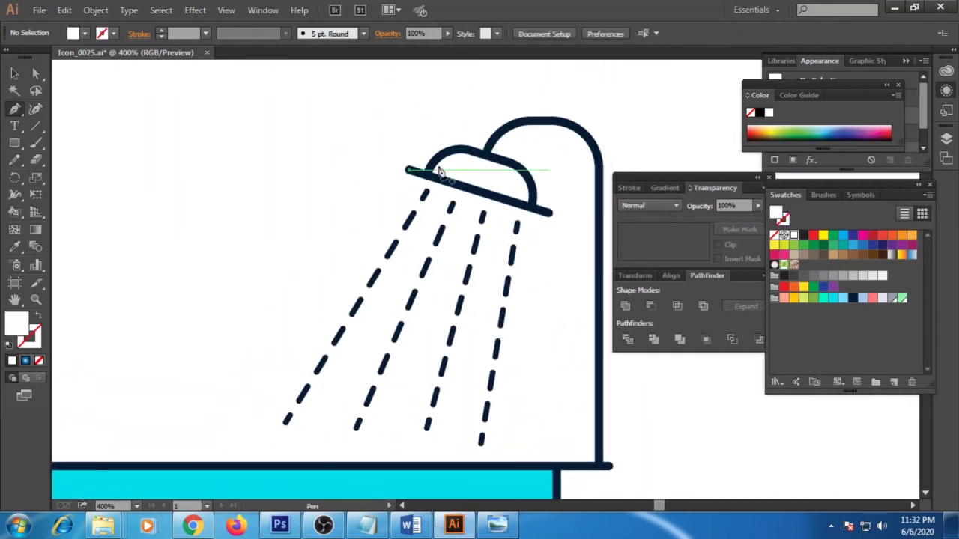
left_click(429, 170)
mouse_move(533, 201)
left_mouse_down()
mouse_move(423, 180)
mouse_move(430, 175)
left_mouse_up()
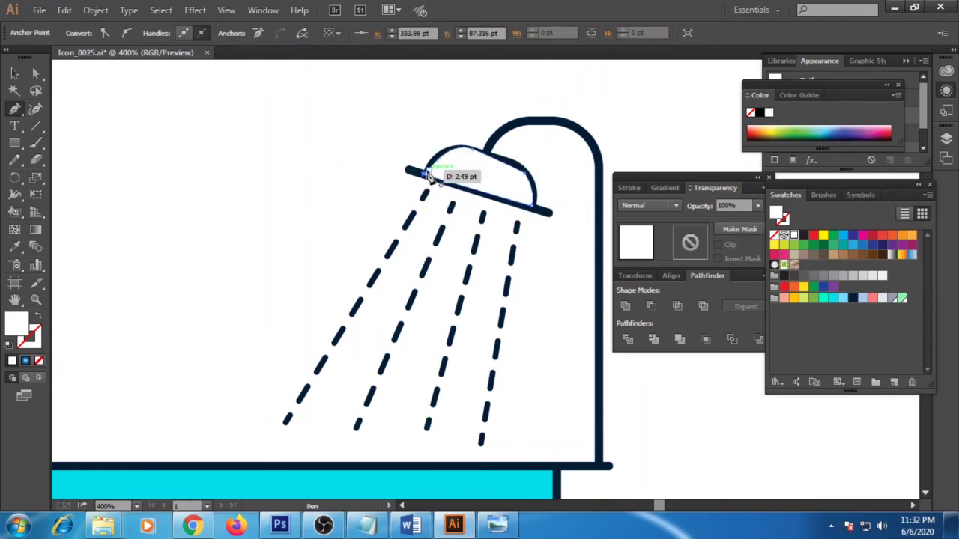
left_click(804, 287)
key("v")
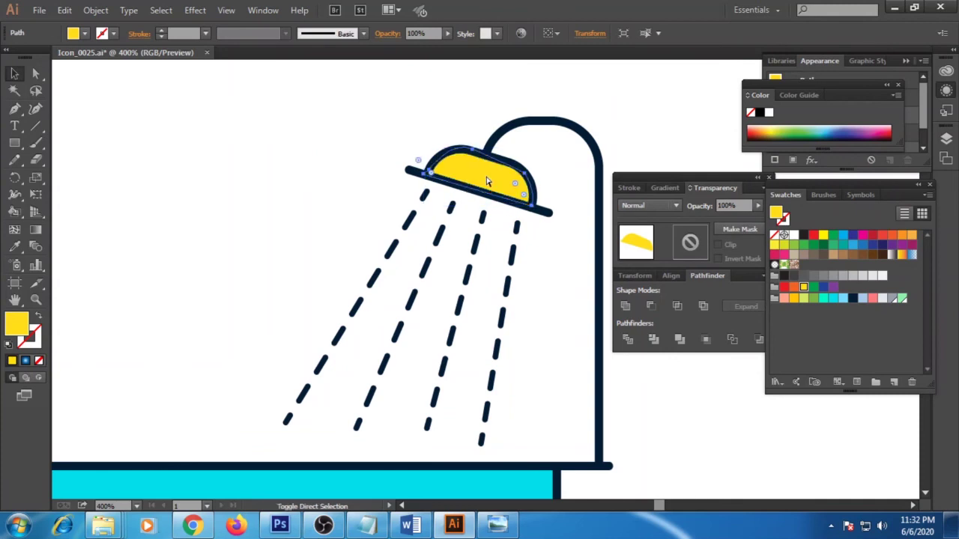
Draw a curved highlight along the dome's left edge and fill it white.
key("ctrl+minus")
key("ctrl+minus")
key("ctrl+plus")
key("ctrl+plus")
key("ctrl+plus")
key("ctrl+plus")
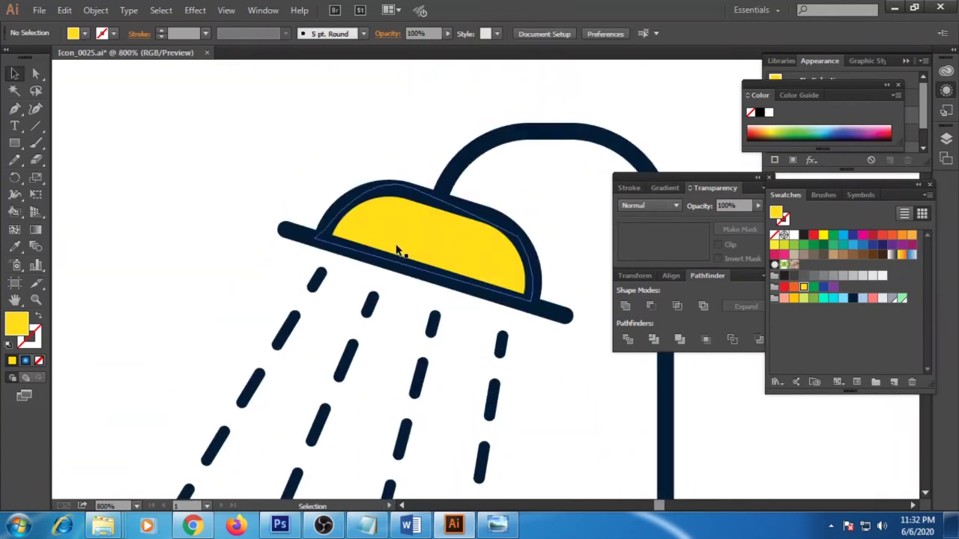
left_click(402, 194)
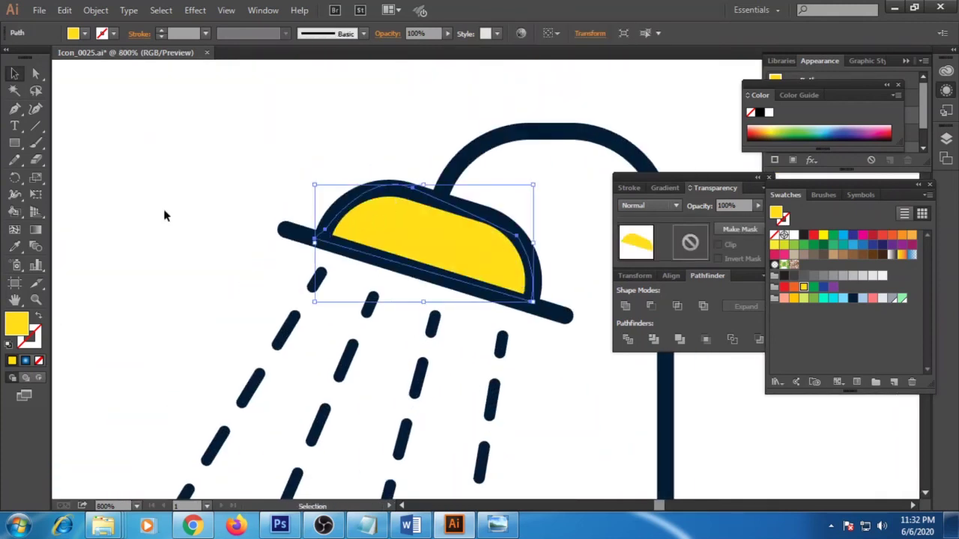
left_click(15, 109)
left_click(405, 198)
left_click_drag(336, 244, 321, 286)
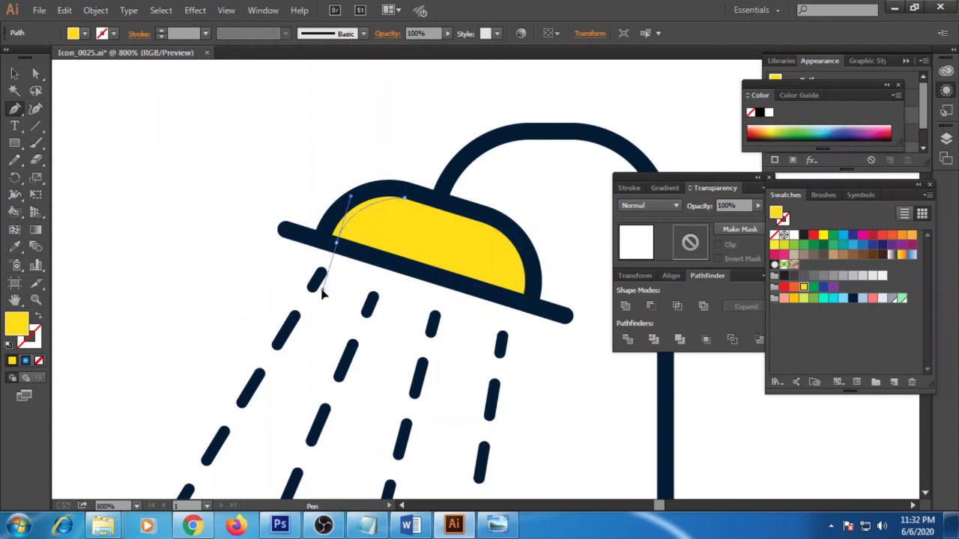
left_click_drag(405, 198, 412, 193)
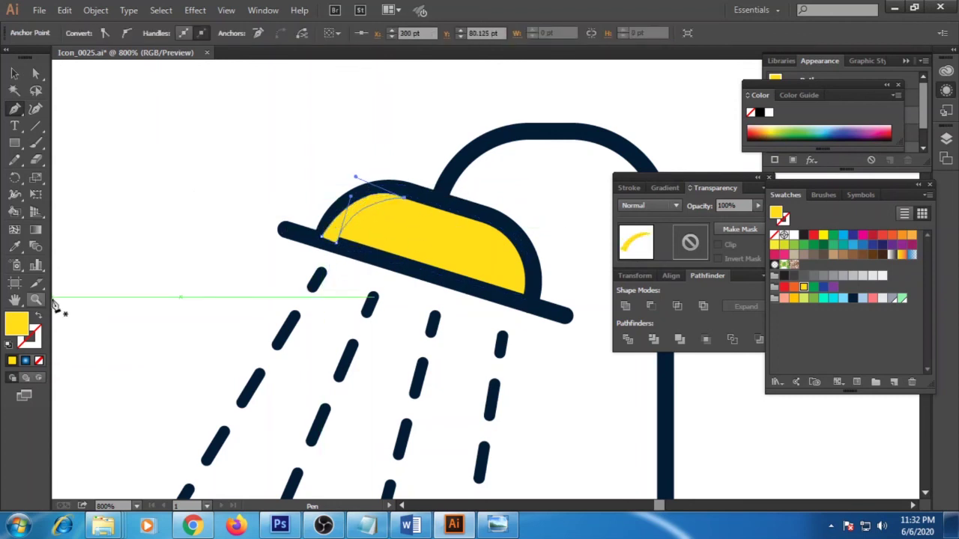
double_click(16, 324)
left_click(395, 173)
left_click(727, 184)
left_click(14, 74)
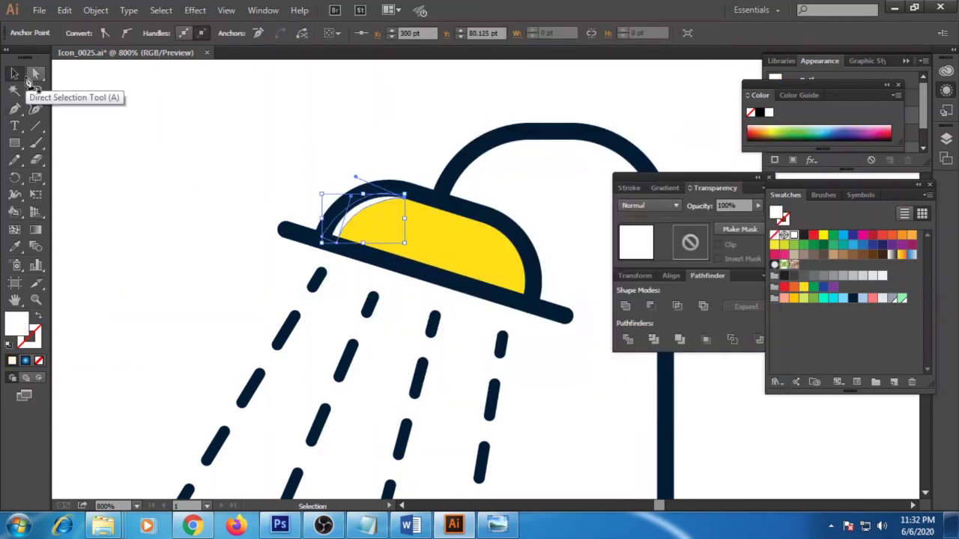
left_click(141, 158)
key("ctrl+minus")
key("ctrl+minus")
Draw a small rectangle on the rim's left end with the pipe's dark outline.
scroll(379, 251, "down", 3)
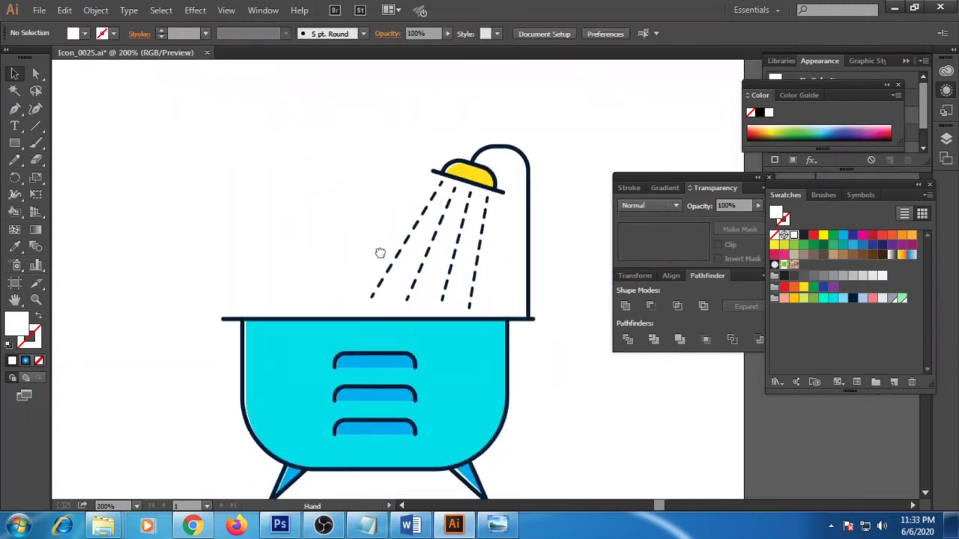
scroll(375, 252, "down", 1)
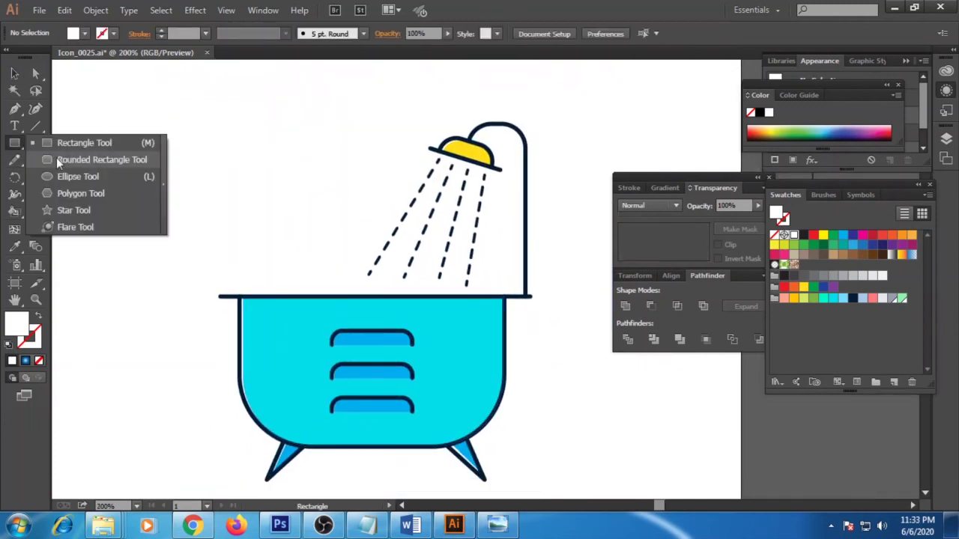
left_click_drag(15, 143, 63, 143)
left_click_drag(272, 293, 241, 285)
left_click(13, 247)
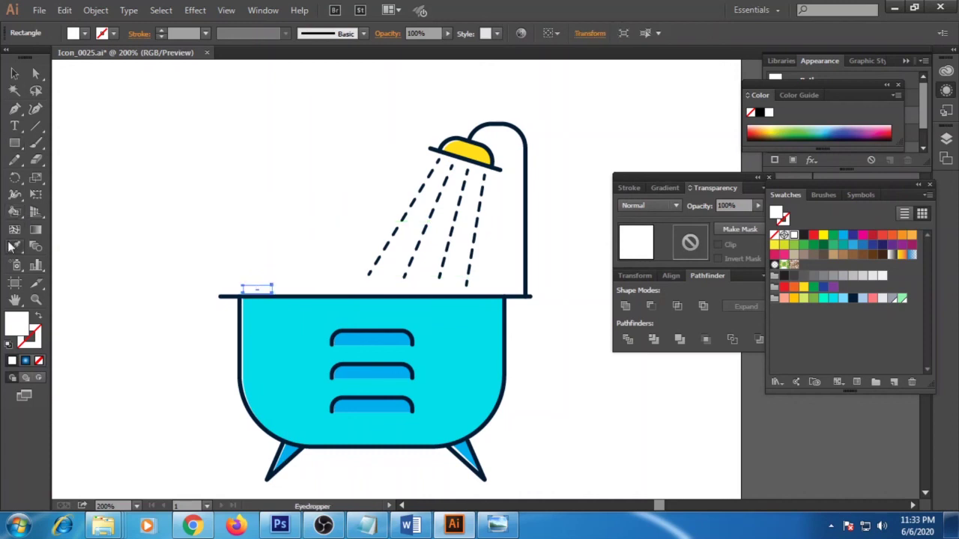
left_click(515, 136)
key("v")
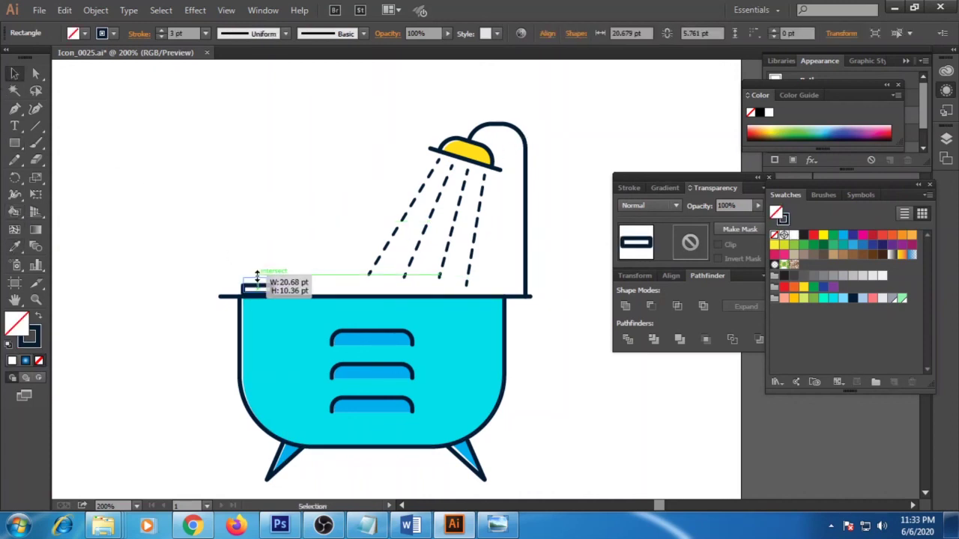
left_click(277, 275)
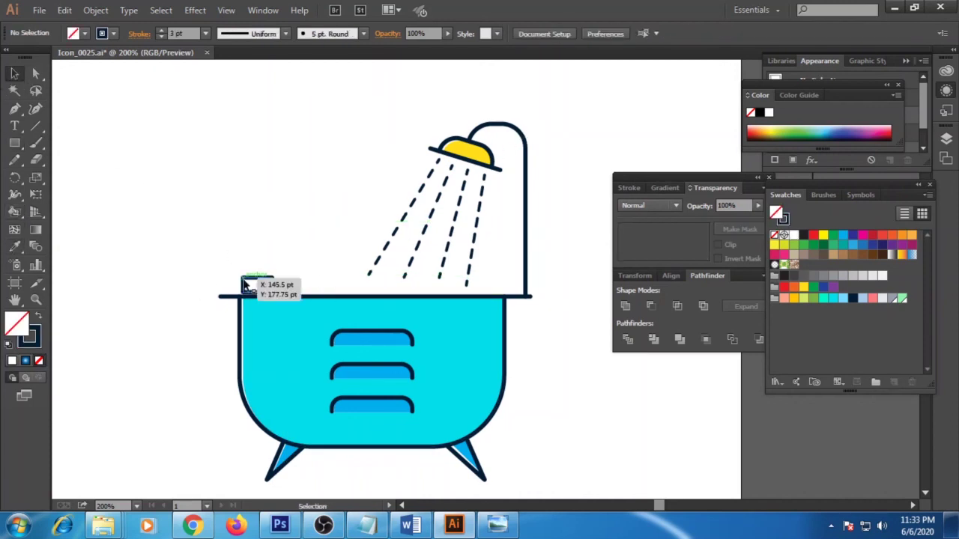
Round the soap dish's bottom corners and fill it pink.
key("a")
left_click(244, 285)
scroll(229, 285, "up", 2)
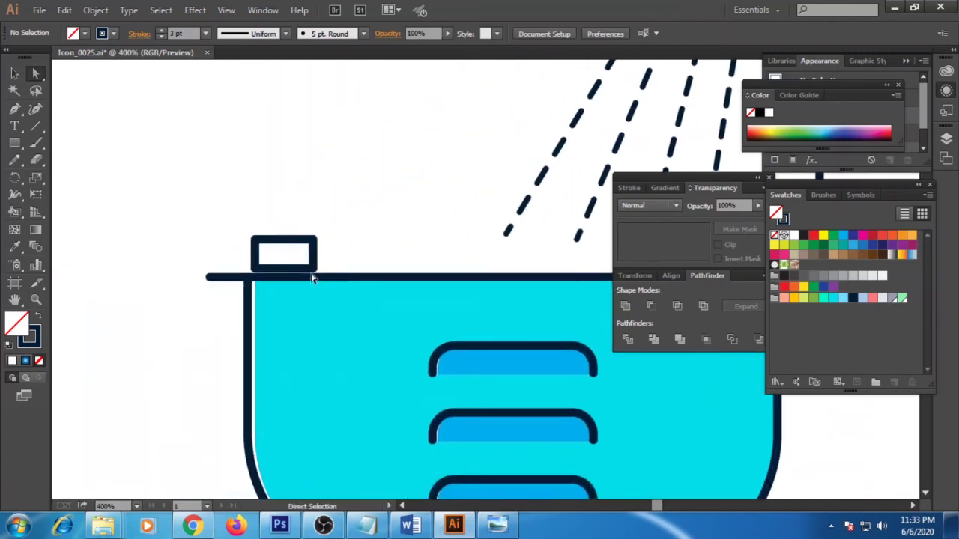
mouse_move(314, 279)
left_mouse_down()
mouse_move(247, 262)
mouse_move(333, 271)
left_mouse_up()
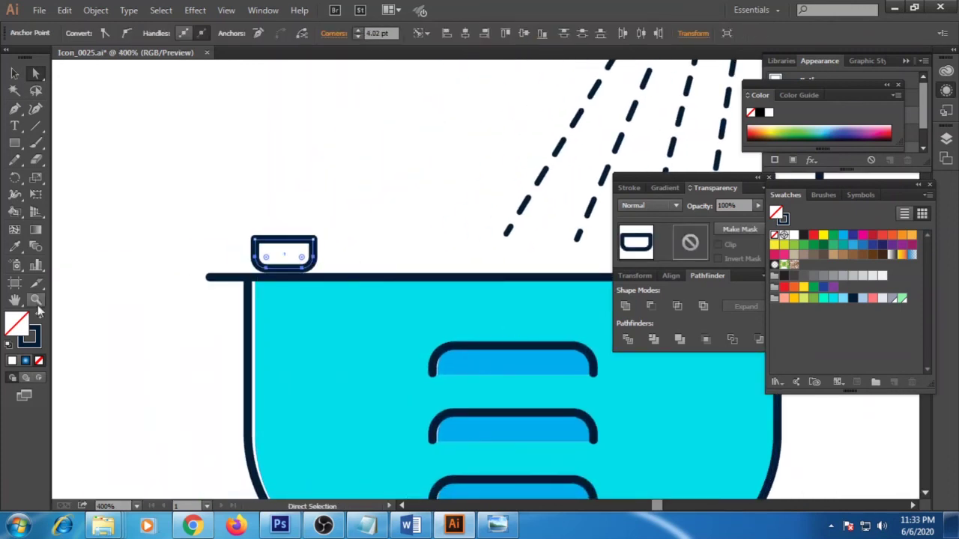
left_click(784, 299)
key("v")
left_click(281, 172)
key("ctrl+minus")
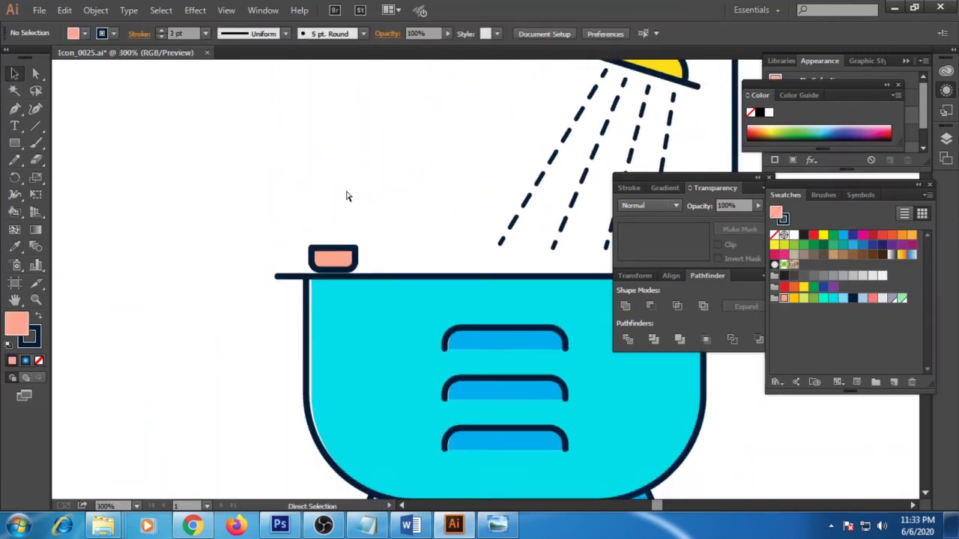
key("ctrl+minus")
key("ctrl+minus")
left_click_drag(473, 247, 343, 230)
left_click_drag(532, 384, 238, 90)
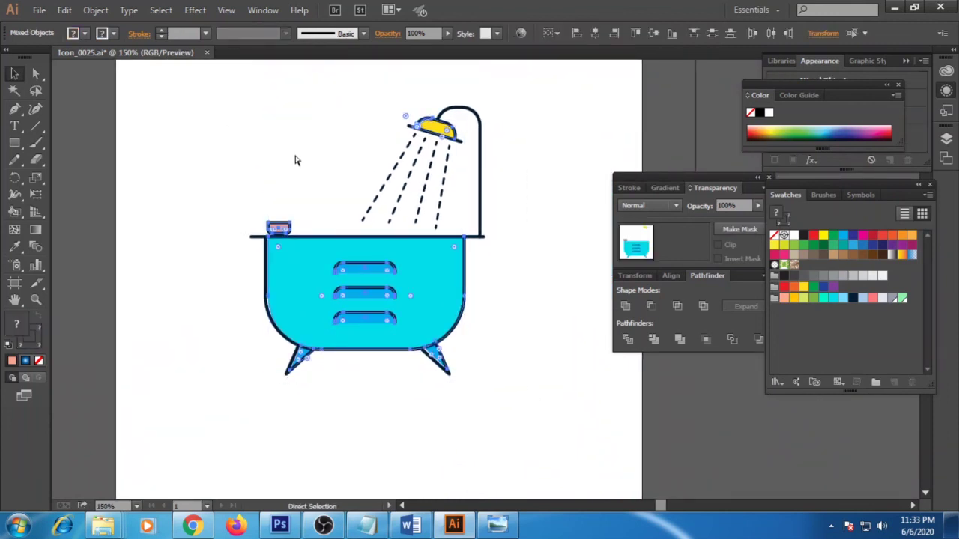
Unlock all artwork, then centre the bathtub horizontally and vertically on the artboard.
left_click(107, 15)
left_click(175, 111)
left_click_drag(464, 383, 188, 96)
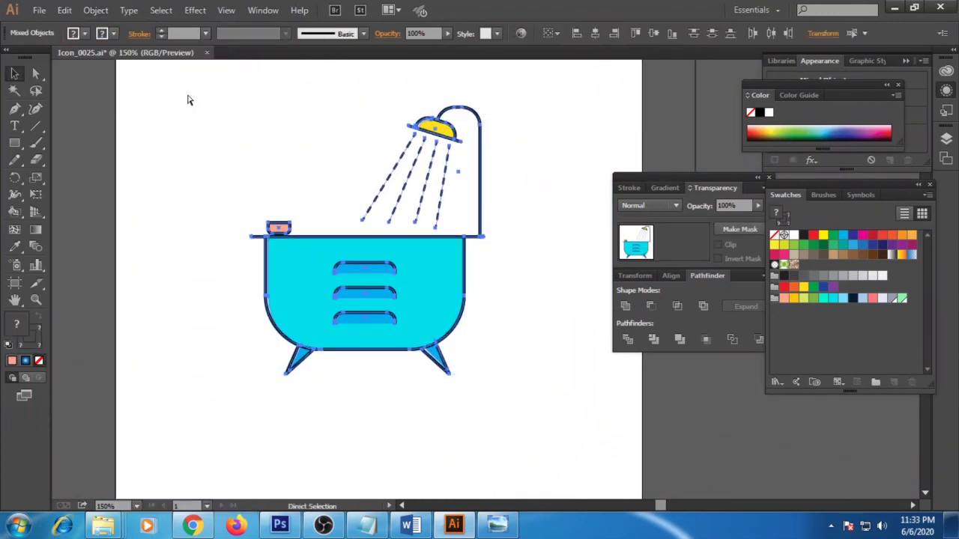
left_click(188, 96)
left_click(414, 275)
left_click(552, 34)
left_click(570, 81)
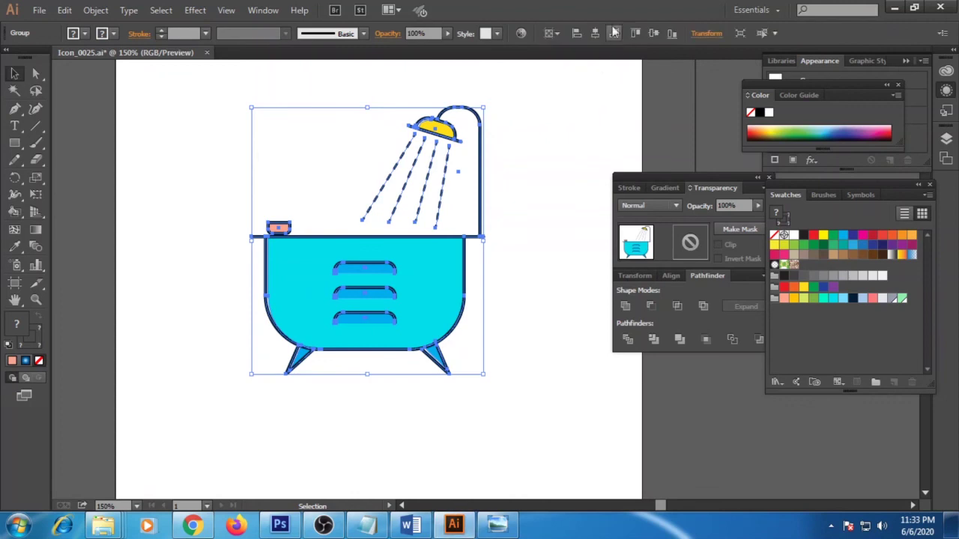
left_click(595, 33)
left_click(647, 35)
left_click(566, 137)
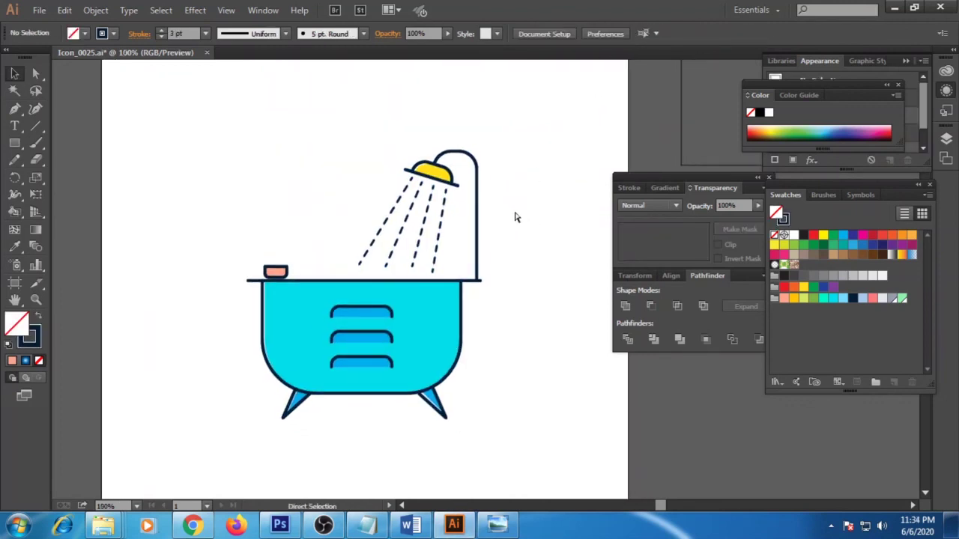